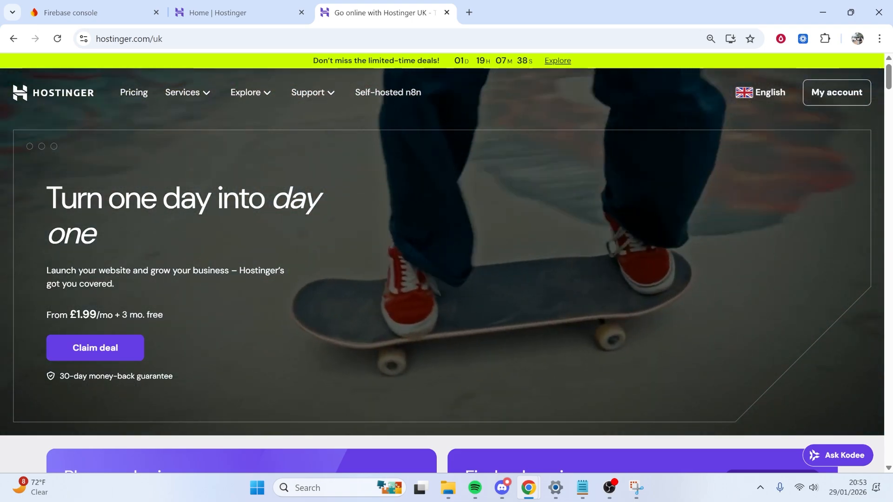
Step: Switch to the Firebase console and open the Hosting dashboard of the Tutorial project
click(125, 5)
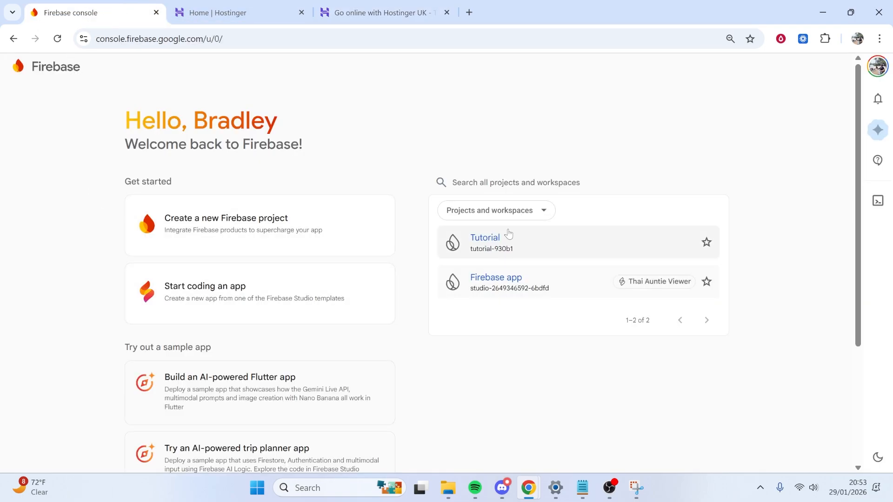
click(482, 242)
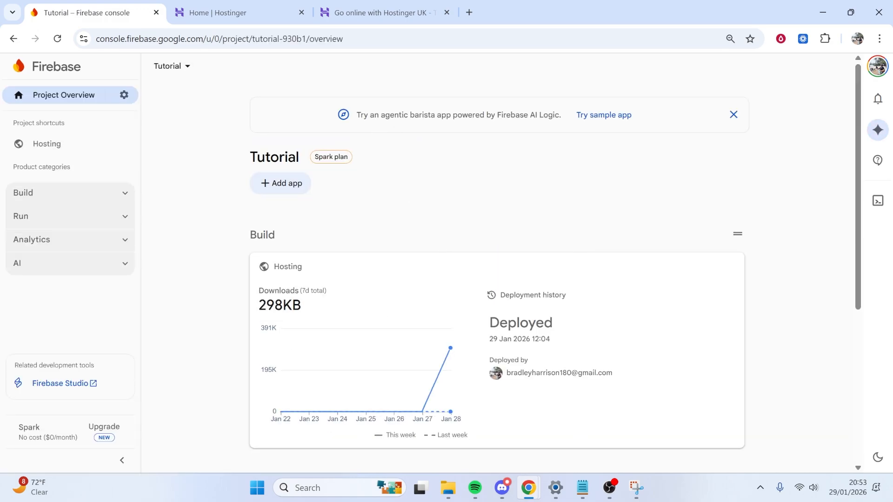
click(96, 197)
click(49, 336)
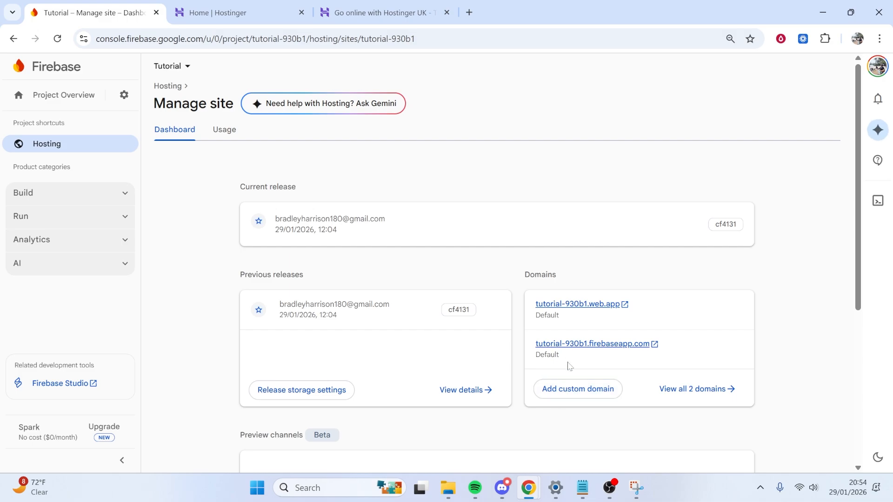
Step: View the deployed site at tutorial-930b1.web.app, examine its main heading, and close the site
click(553, 305)
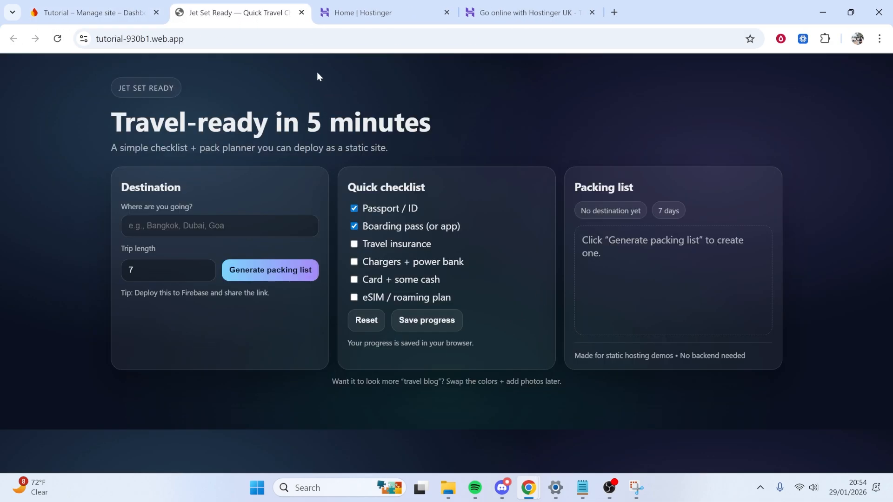
click(93, 13)
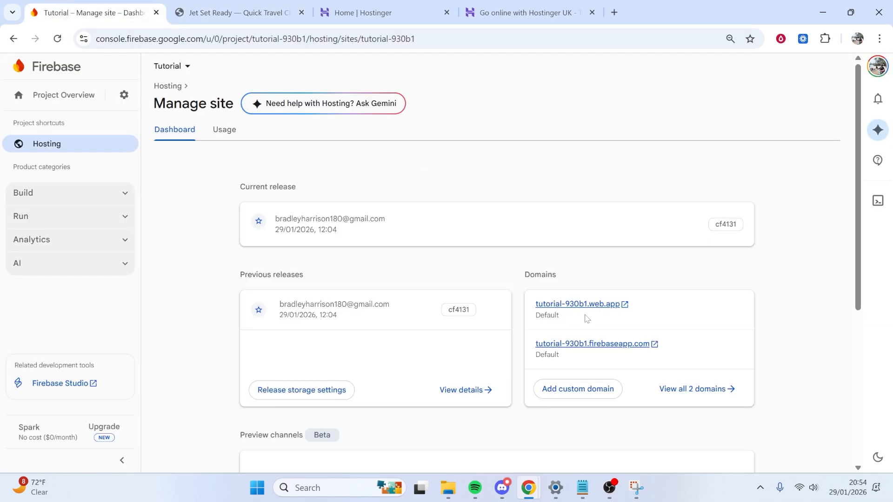
click(247, 10)
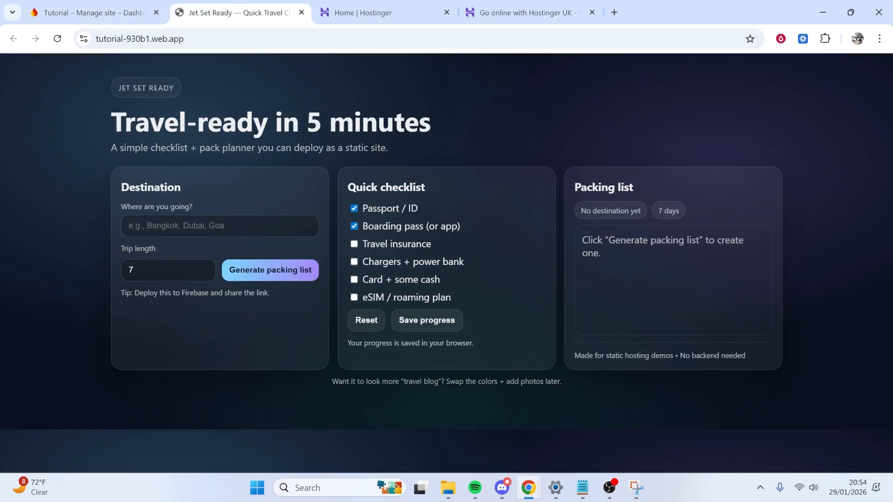
drag(111, 121, 404, 122)
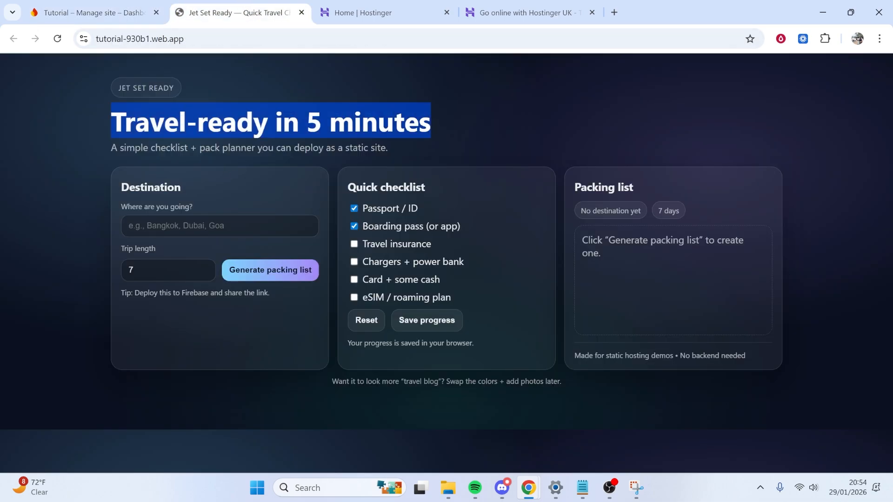
double_click(420, 122)
click(301, 13)
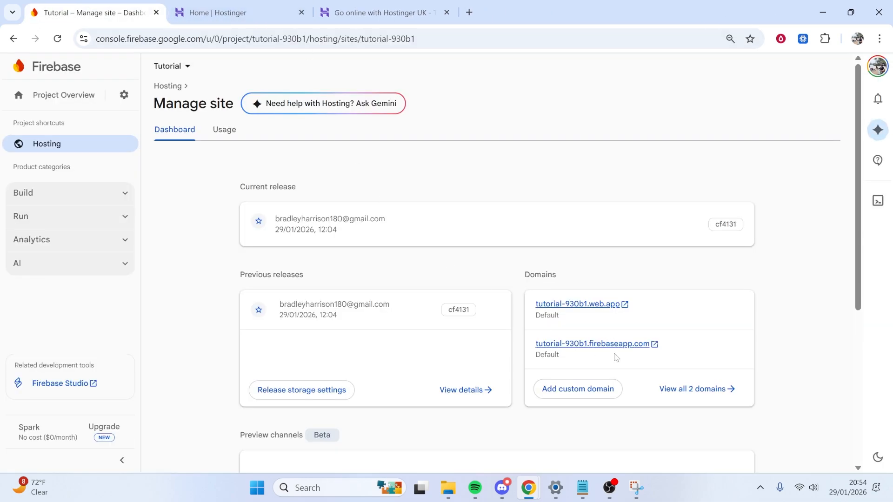
Step: Start adding a custom domain to the Firebase site and copy learningforaliving.com from the Hostinger domain portfolio
click(572, 390)
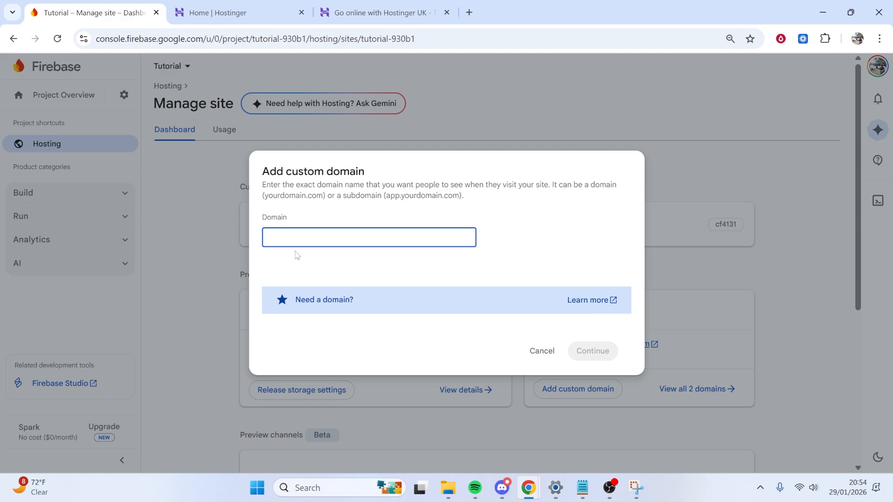
click(261, 13)
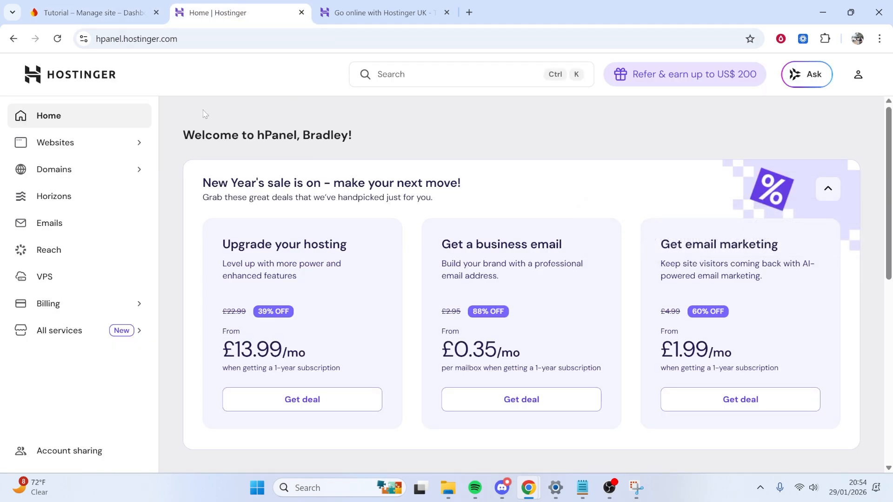
click(56, 170)
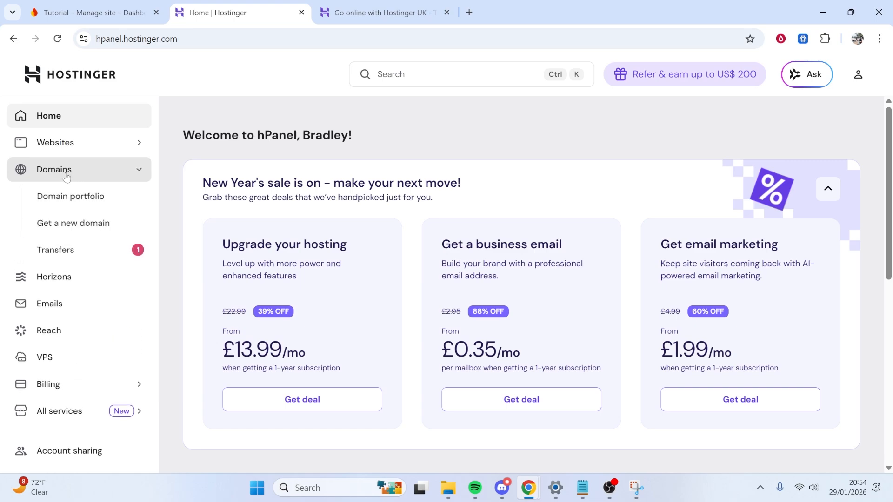
click(38, 197)
scroll(259, 223, down, 3)
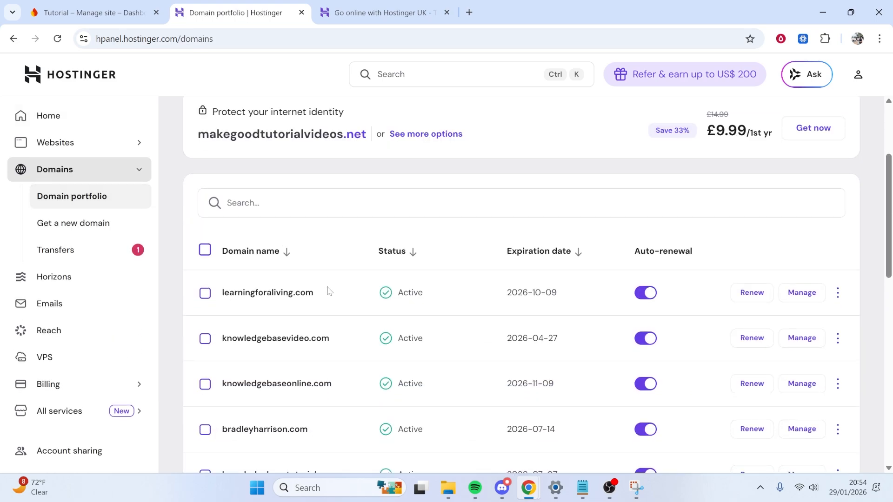
drag(315, 294, 219, 297)
key(ctrl+c)
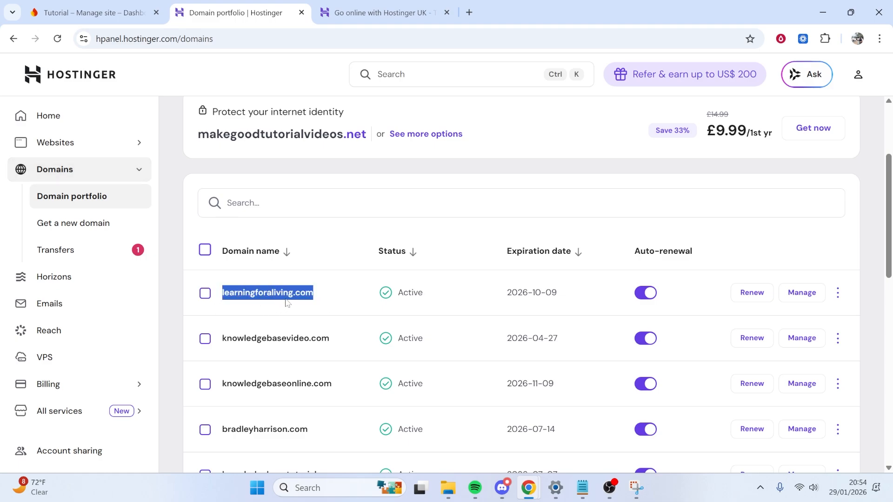
right_click(253, 296)
click(291, 123)
Step: Enter learningforaliving.com as the Firebase custom domain without leading spaces or a redirect, and continue to its DNS setup
click(145, 14)
right_click(289, 237)
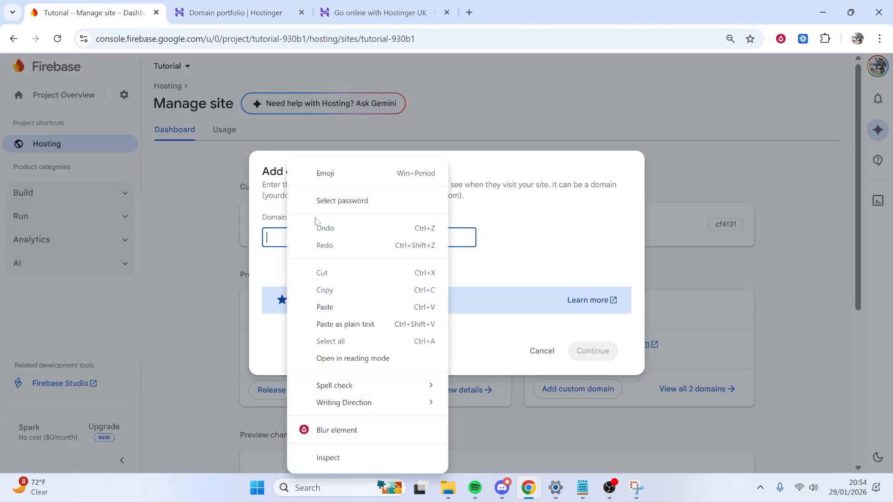
click(323, 305)
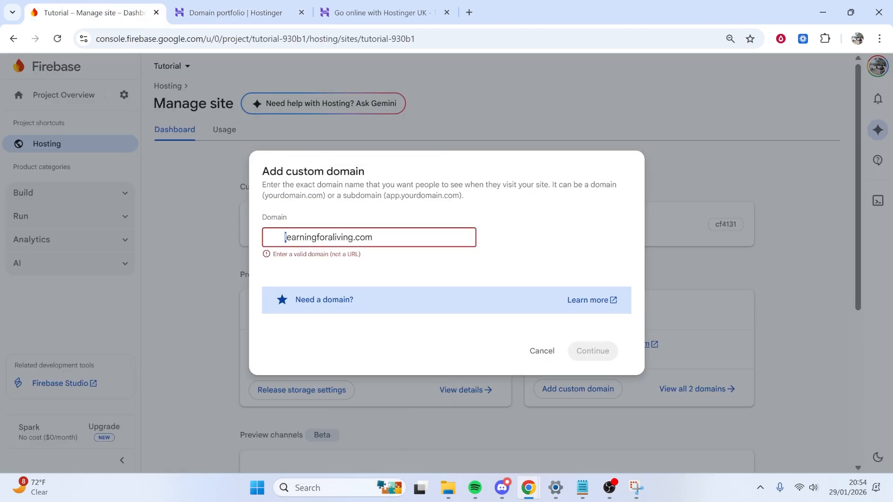
key(shift+Home)
key(BackSpace)
click(598, 238)
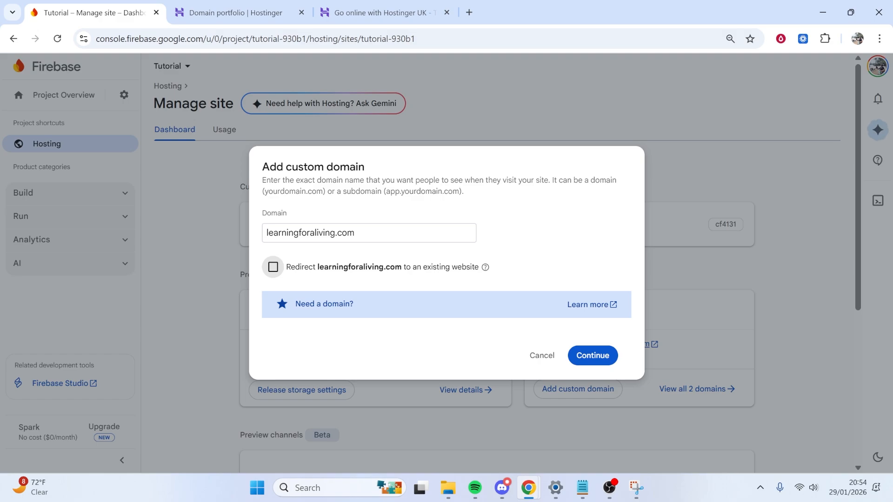
drag(360, 234, 265, 232)
click(309, 210)
click(572, 354)
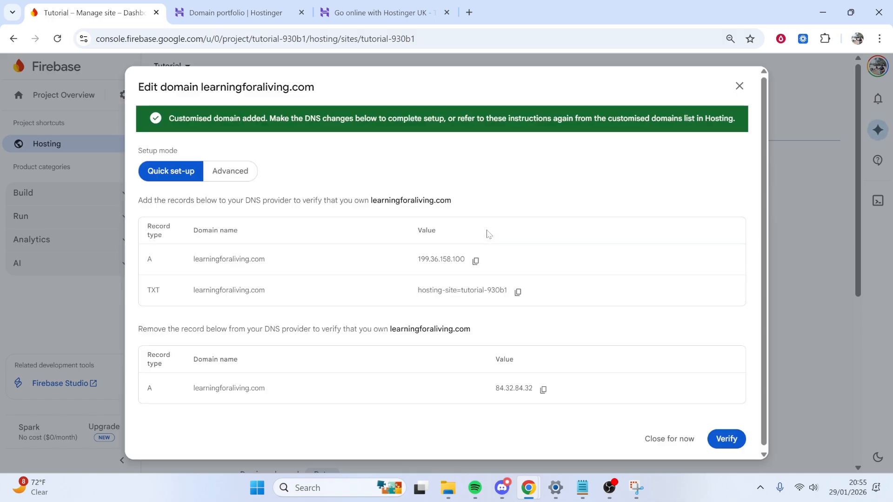
Step: Review the DNS records to add and remove for the custom domain, and copy the new A record's value
drag(140, 357, 168, 377)
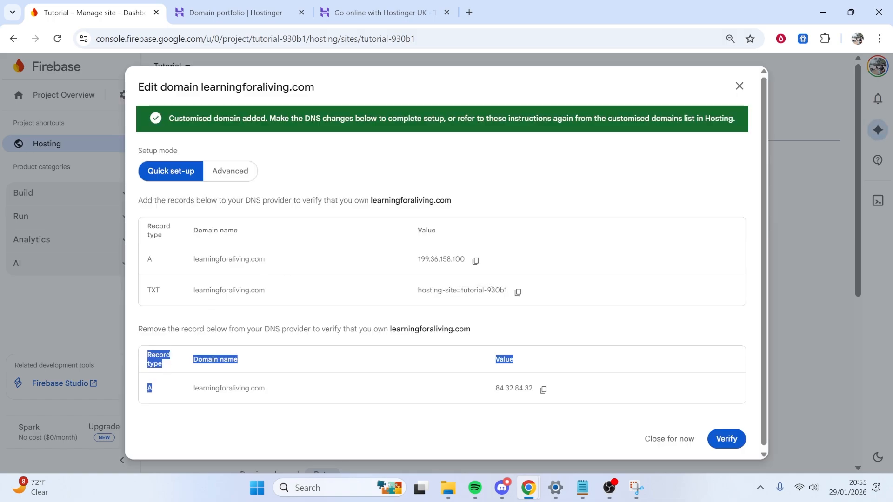
click(144, 318)
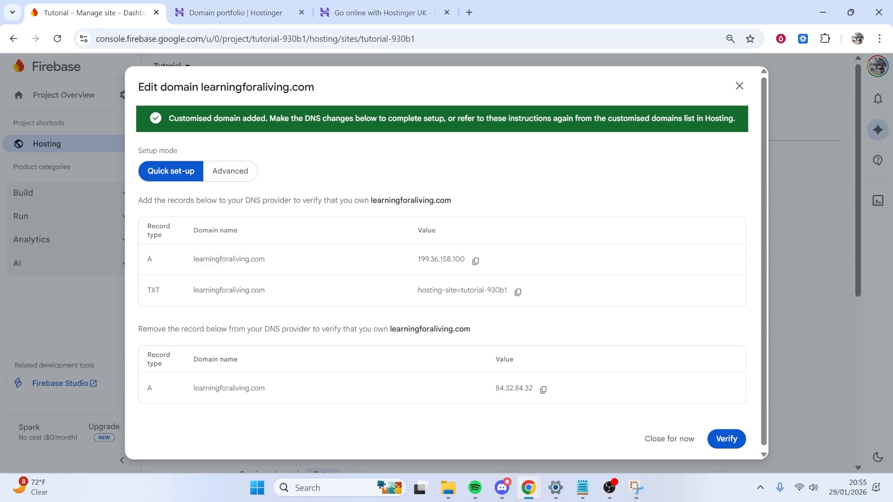
drag(138, 329, 166, 328)
click(168, 326)
drag(420, 260, 460, 260)
click(455, 278)
click(475, 261)
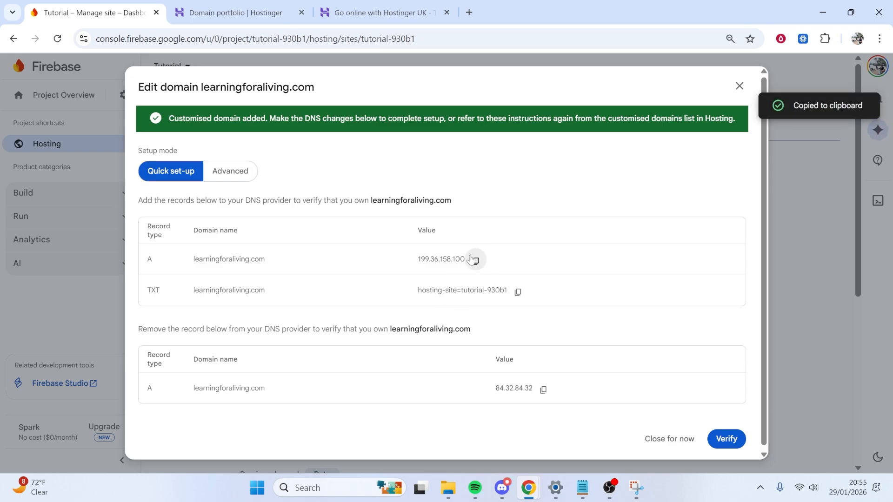
Step: Switch to Hostinger and open the DNS and nameserver settings of learningforaliving.com
click(269, 7)
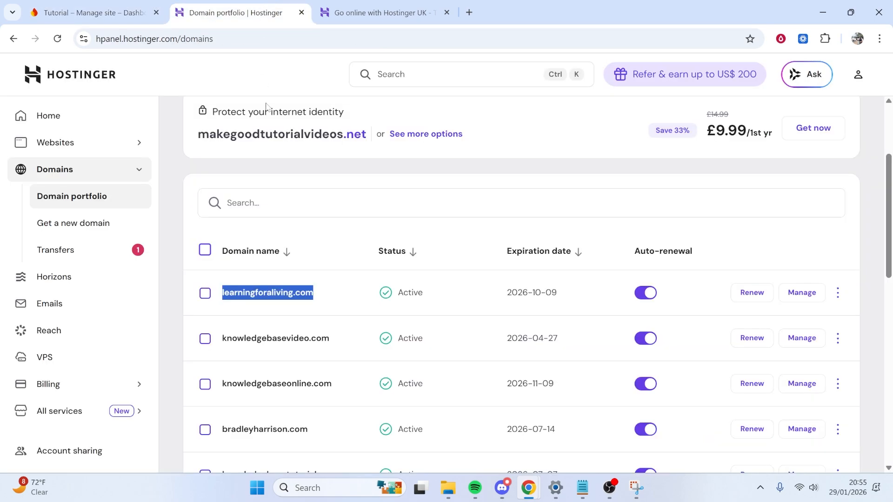
click(321, 212)
scroll(321, 211, up, 1)
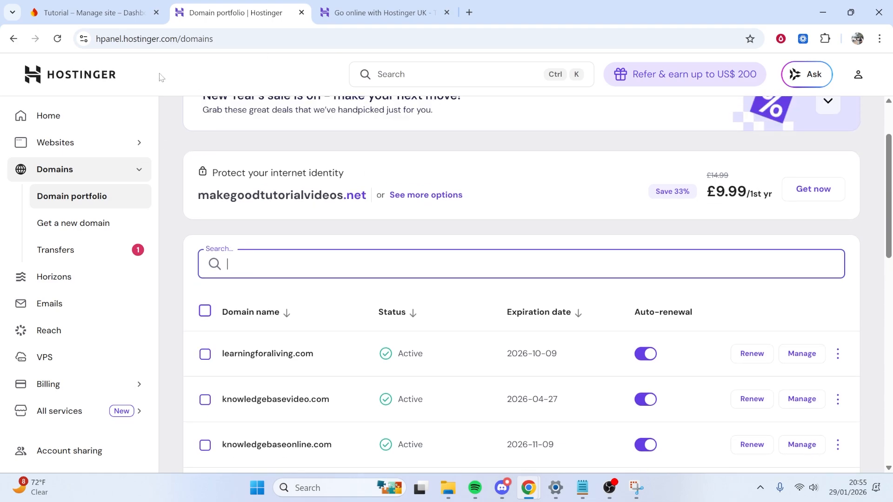
scroll(289, 302, down, 1)
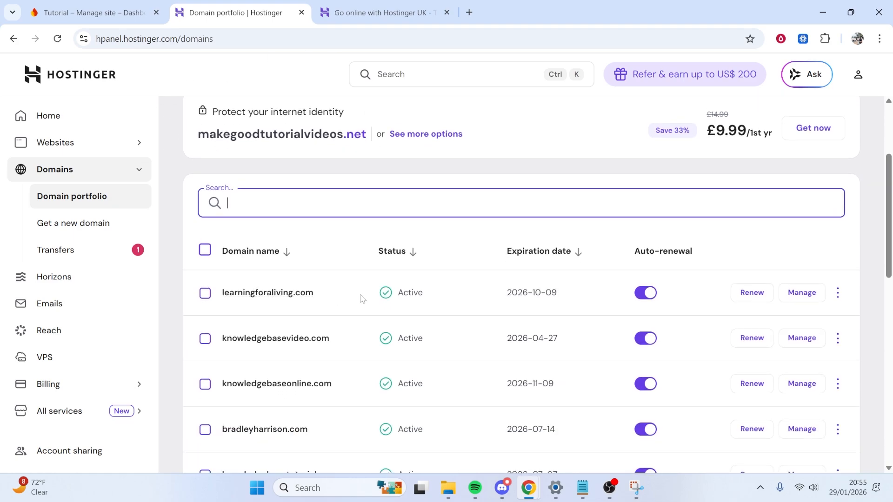
click(802, 293)
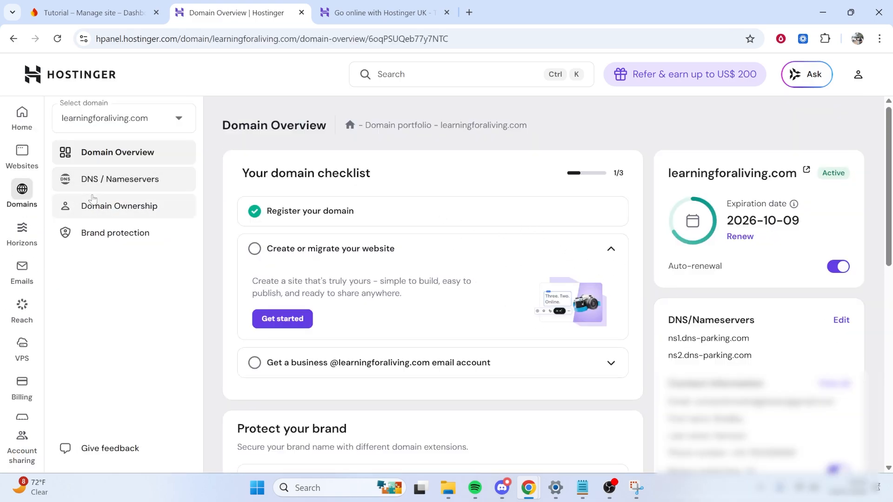
click(110, 184)
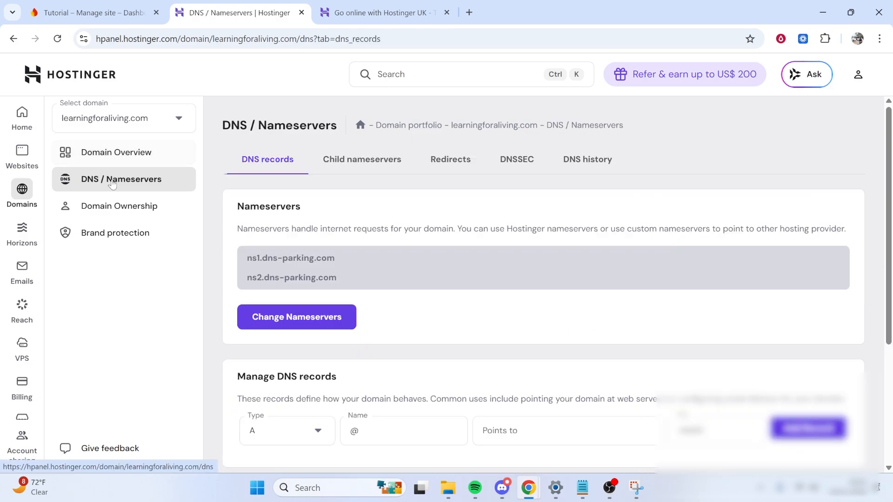
Step: Reset all DNS records of learningforaliving.com to their defaults and return to the record management form
scroll(454, 321, down, 8)
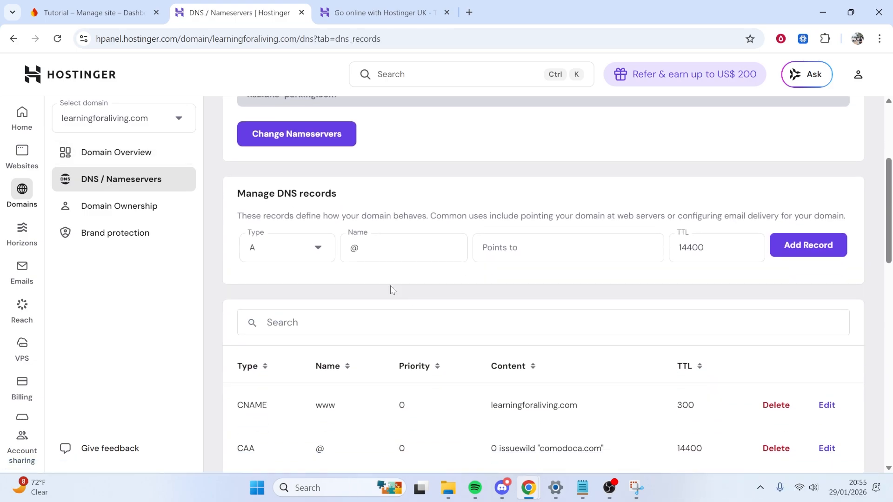
scroll(321, 225, up, 4)
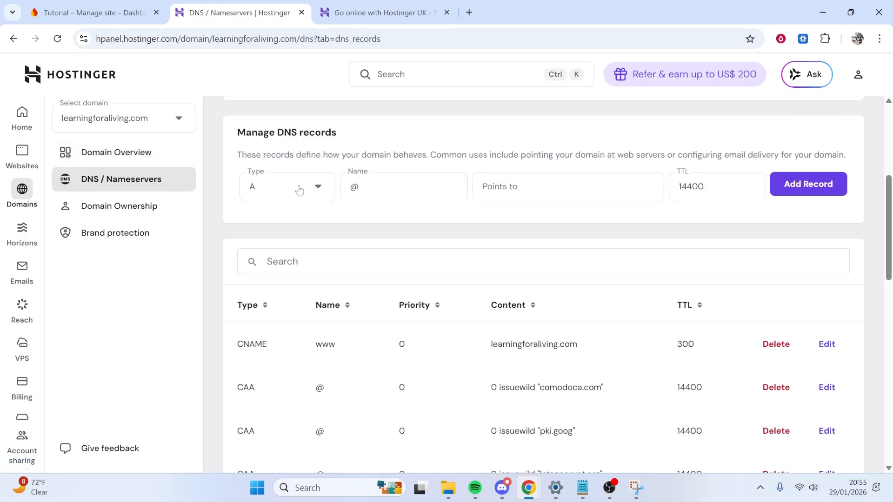
scroll(297, 191, down, 10)
scroll(295, 209, down, 4)
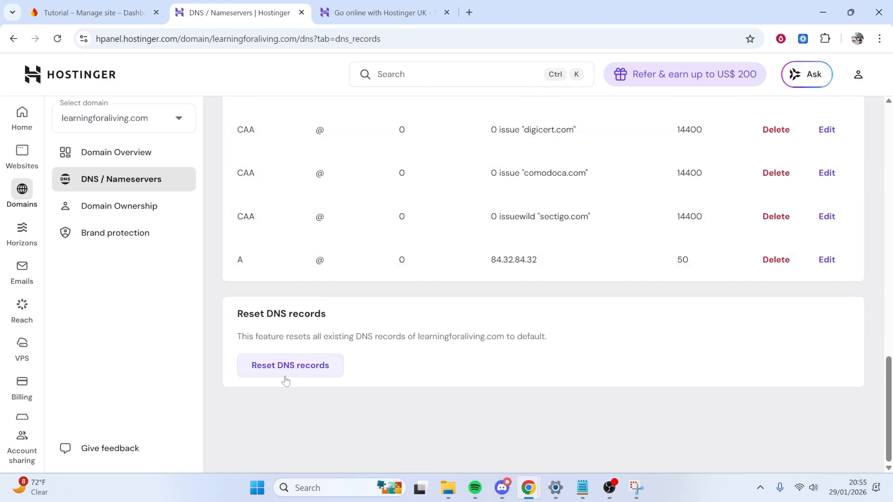
click(274, 366)
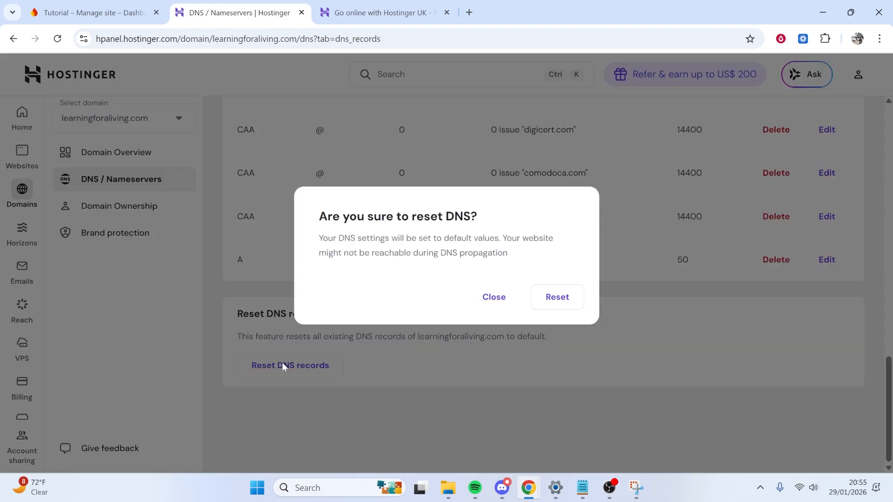
click(544, 298)
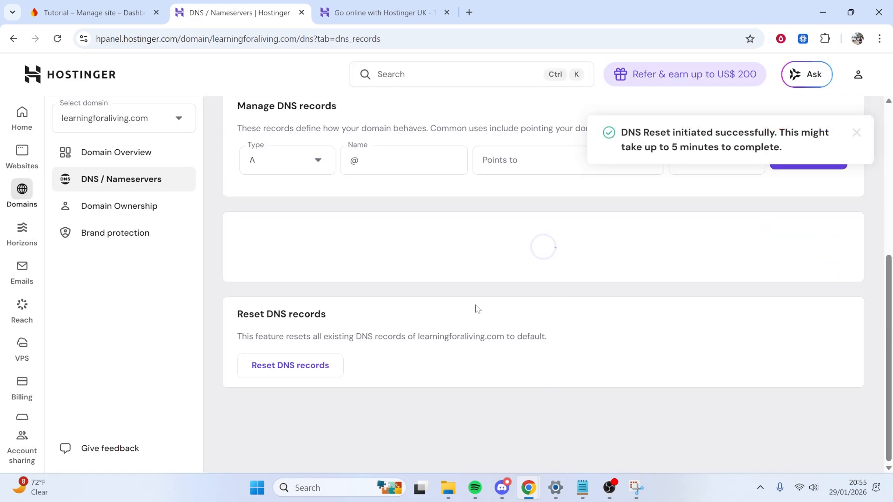
click(857, 133)
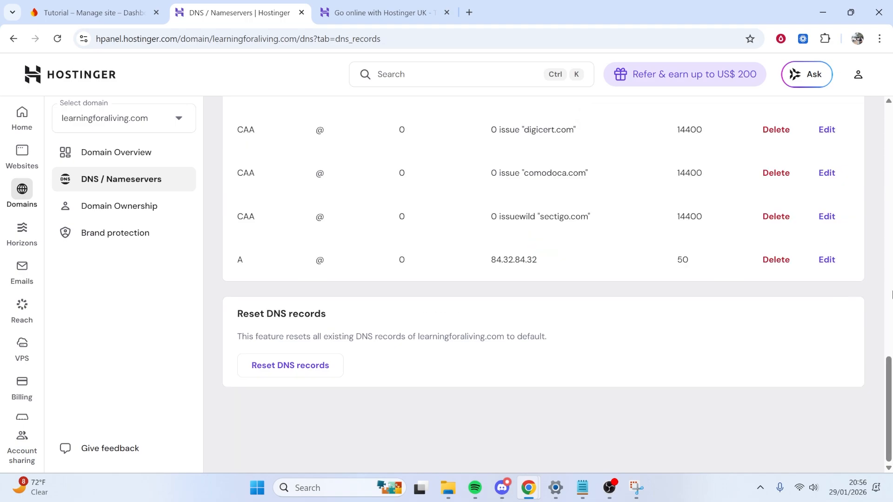
drag(891, 391, 891, 170)
Step: Check the required A record in the Firebase domain setup and copy its value 199.36.158.100
click(93, 12)
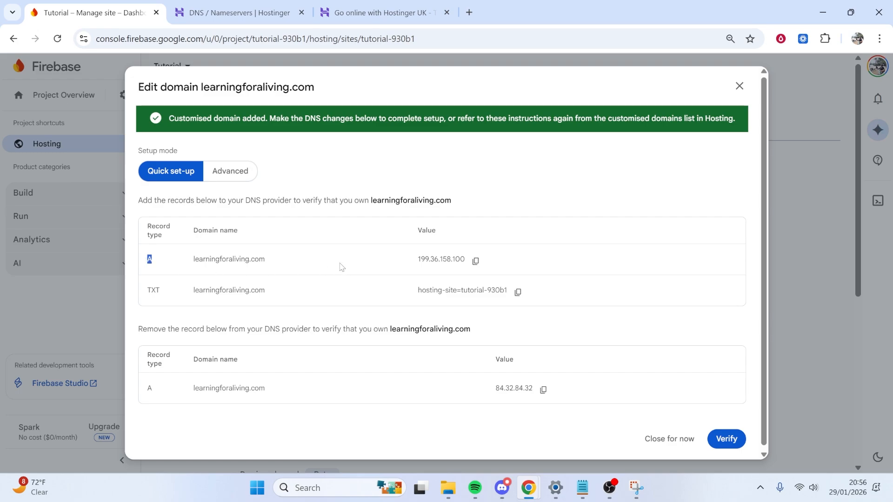
drag(192, 262, 272, 263)
click(324, 275)
click(475, 260)
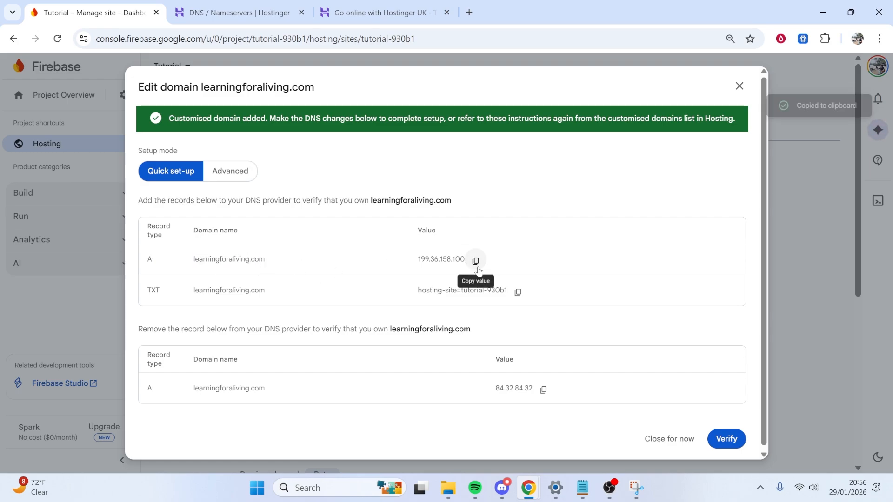
Step: Switch to Hostinger and fill in a new DNS record of type A, named @, pointing to 199.36.158.100
click(258, 5)
scroll(260, 214, down, 1)
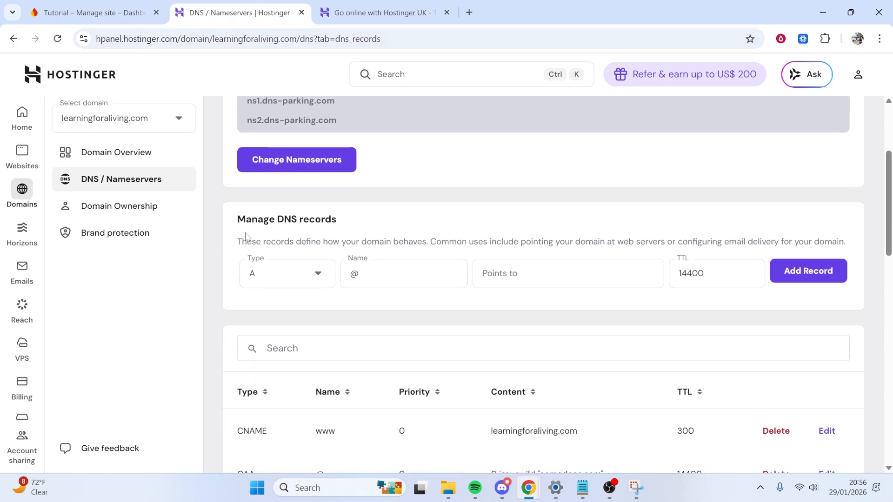
drag(237, 219, 338, 224)
click(259, 275)
click(262, 309)
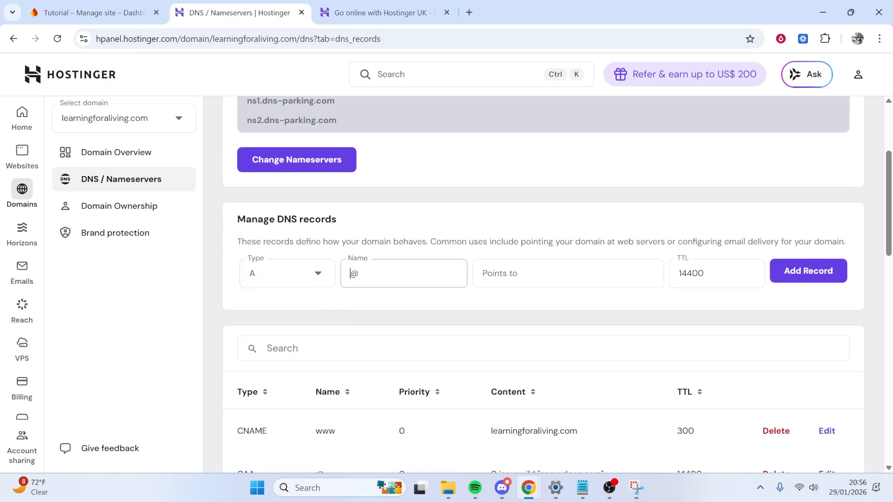
double_click(354, 274)
click(365, 274)
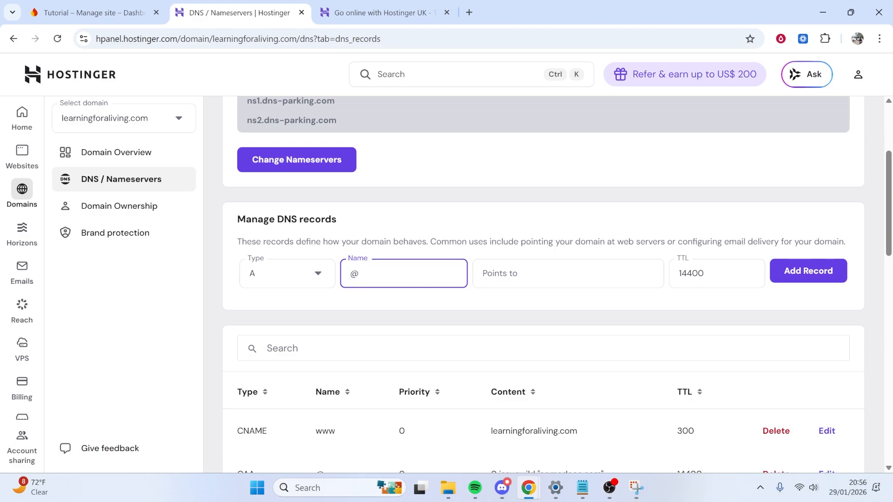
click(535, 274)
right_click(535, 273)
click(576, 304)
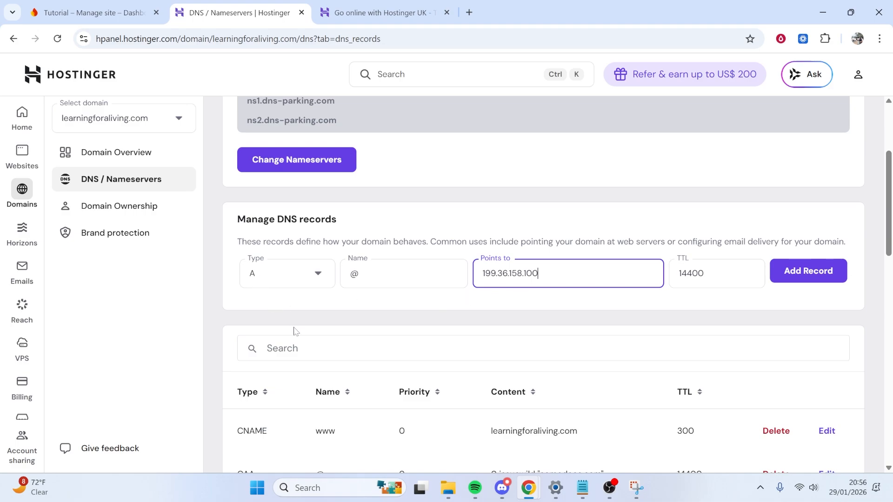
Step: Compare the A record values entered in Hostinger with the domain name and value listed in Firebase
drag(482, 273, 542, 275)
click(545, 274)
click(125, 9)
drag(191, 260, 280, 258)
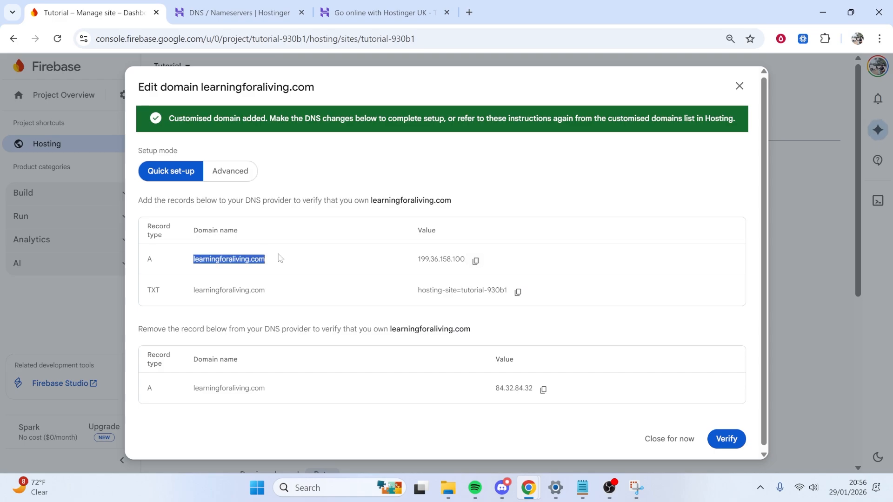
click(310, 268)
drag(417, 259, 467, 278)
click(277, 9)
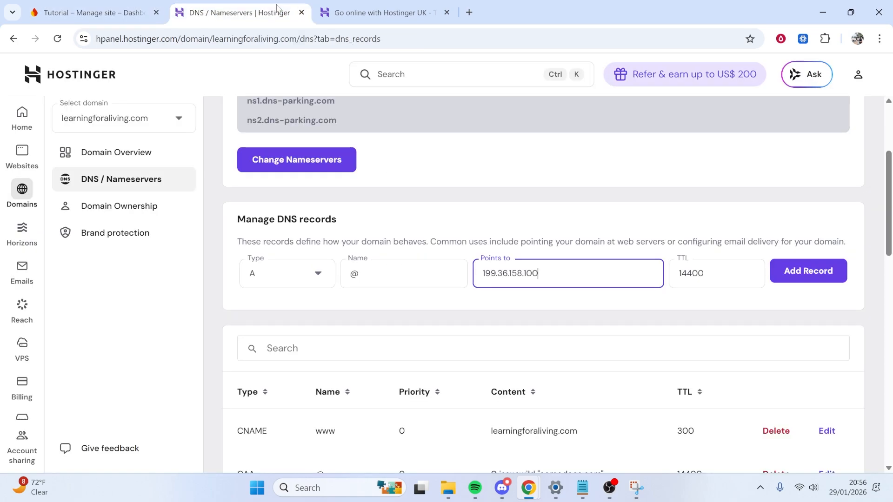
Step: Try to add the new A record and review how it compares with the existing A record
click(818, 271)
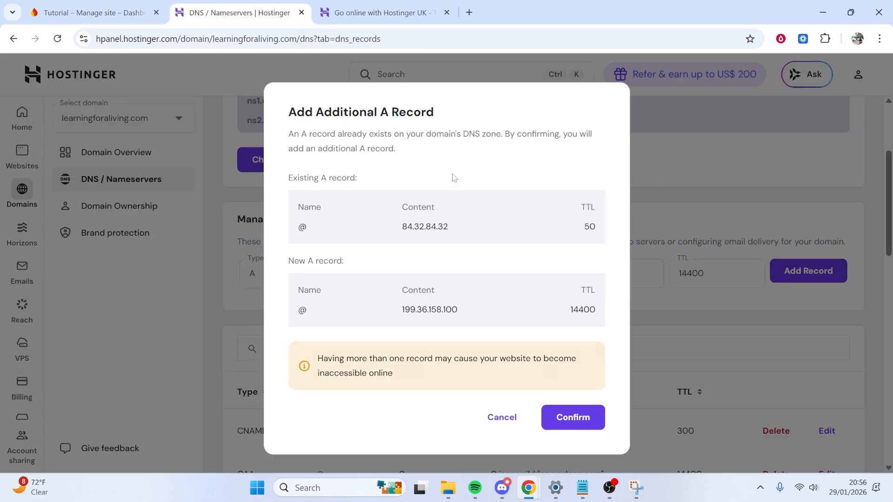
drag(288, 113, 437, 113)
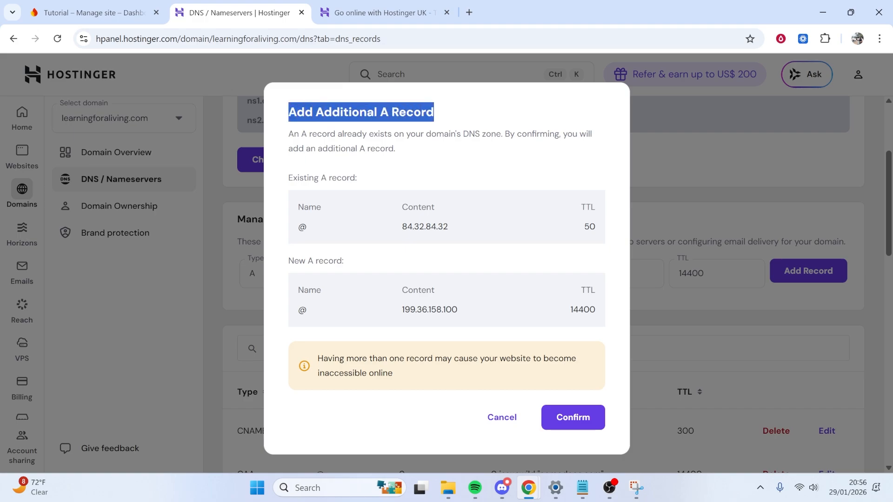
click(440, 115)
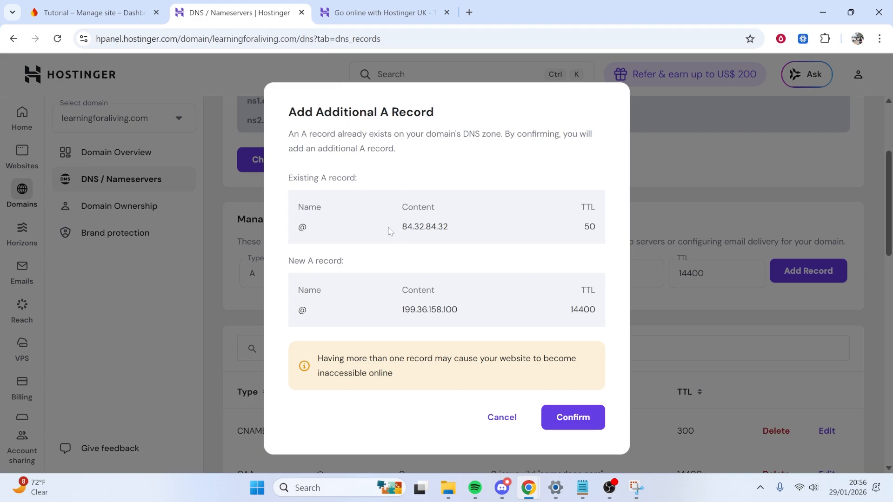
mouse_move(401, 228)
mouse_down()
mouse_move(426, 228)
mouse_move(400, 228)
mouse_up()
click(424, 228)
click(400, 227)
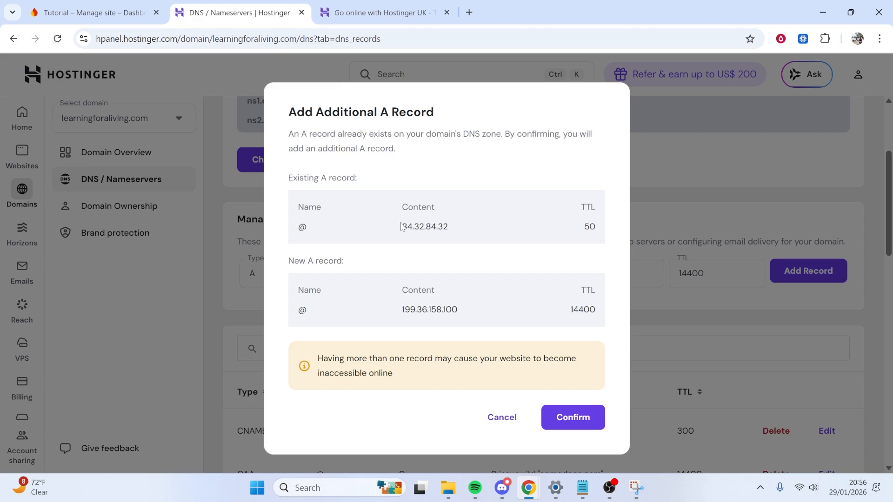
Step: Check in Firebase which A record must be removed, and cancel adding the additional A record in Hostinger
click(119, 13)
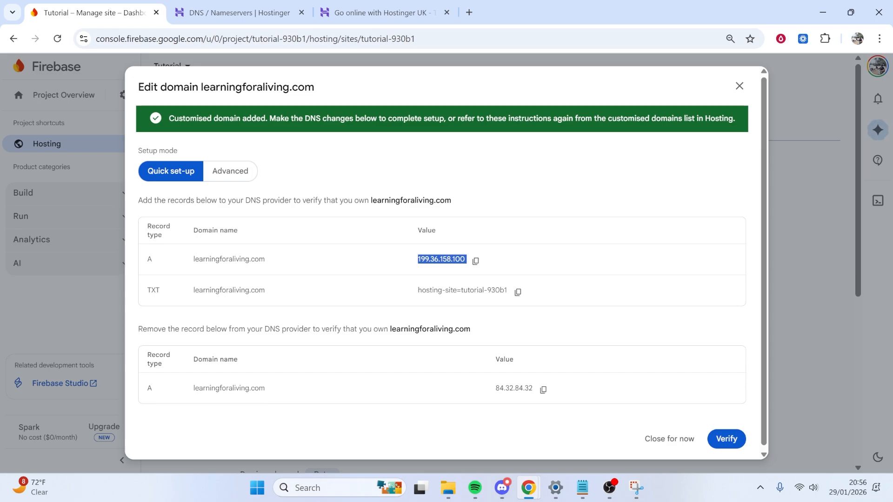
drag(139, 329, 483, 331)
click(486, 331)
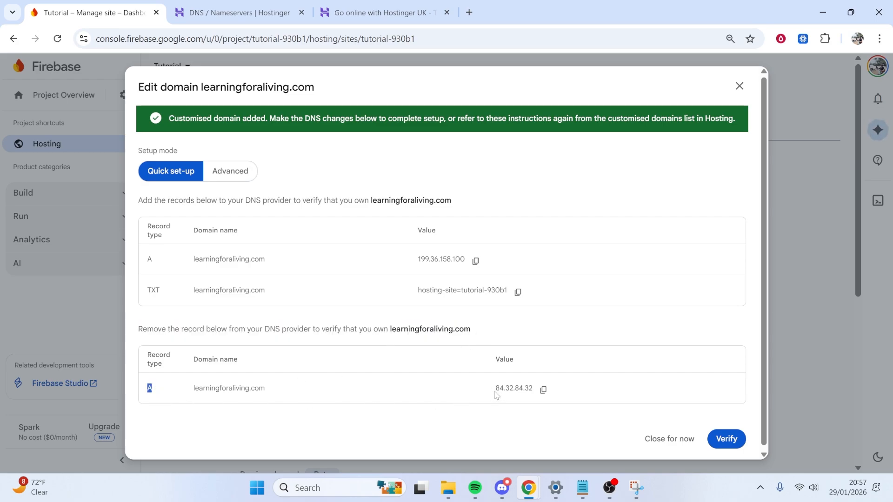
drag(496, 395, 509, 388)
click(239, 13)
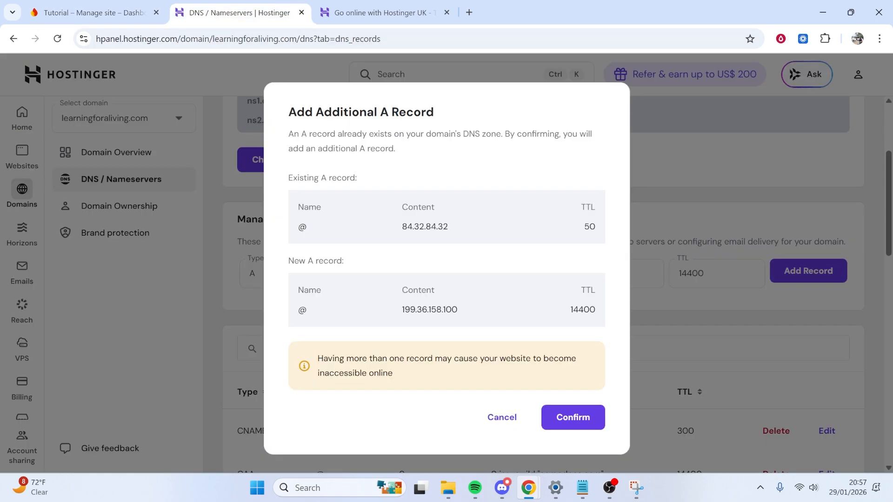
drag(398, 231, 419, 228)
click(502, 417)
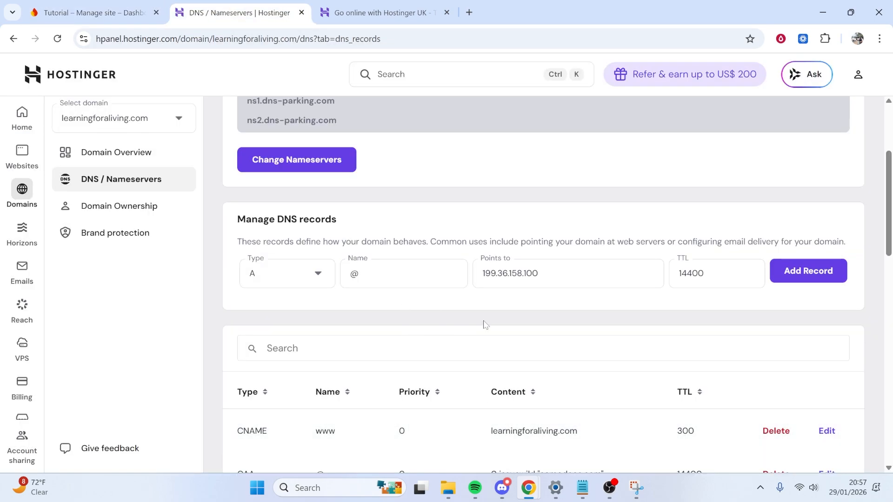
Step: Match the existing A record 84.32.84.32 against Firebase's removal instructions and delete it from Hostinger's DNS records
drag(887, 158, 892, 346)
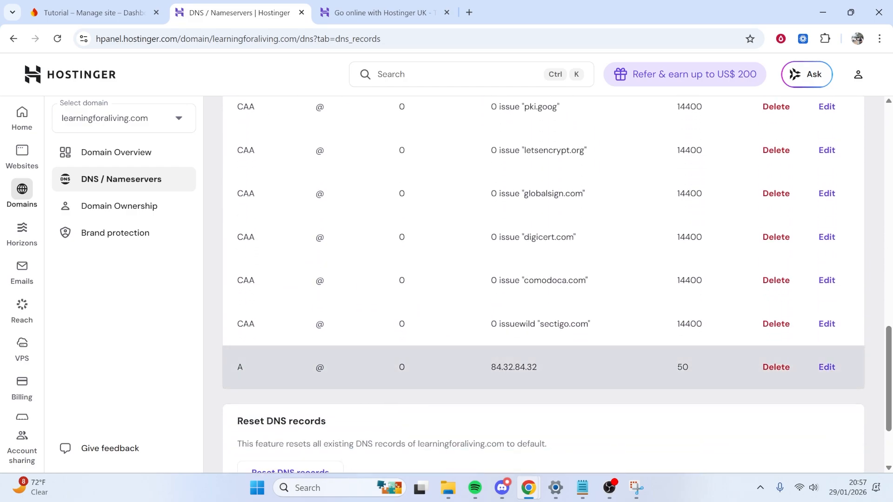
drag(236, 368, 542, 371)
click(94, 13)
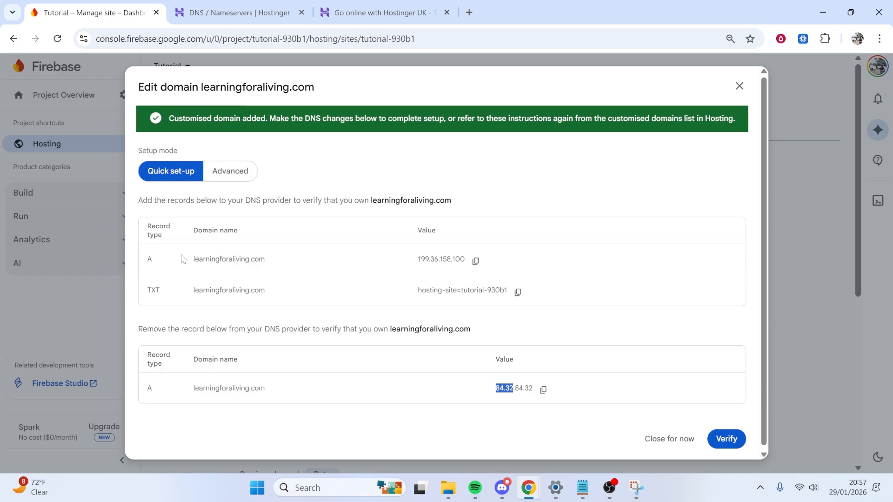
drag(147, 390, 513, 387)
click(239, 13)
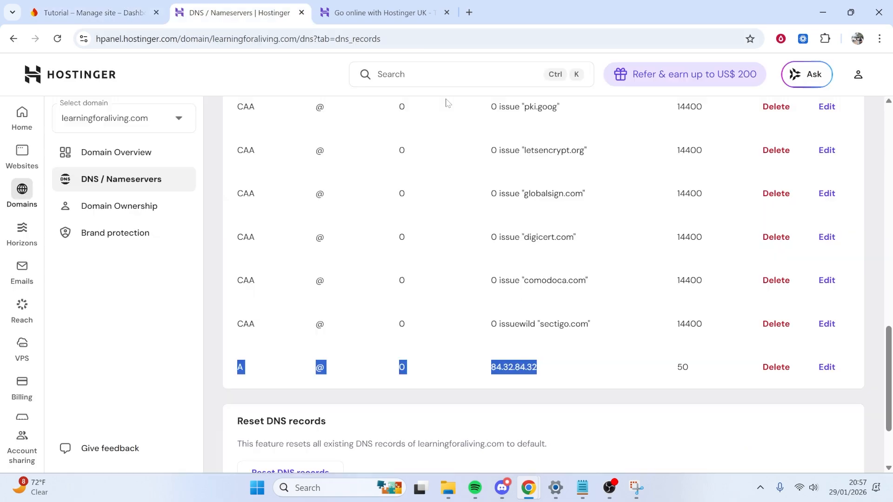
click(779, 373)
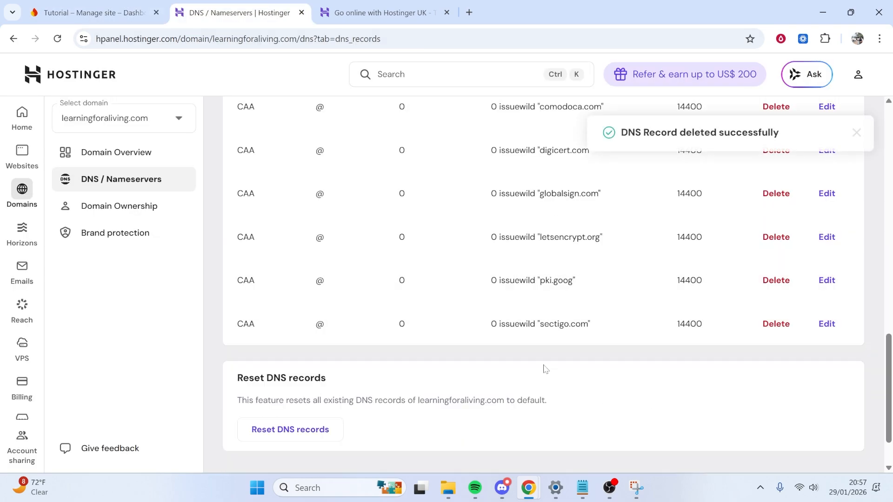
Step: Recheck the required A record in Firebase and add it in Hostinger with name @, pointing to 199.36.158.100, TTL 14400
scroll(299, 363, up, 12)
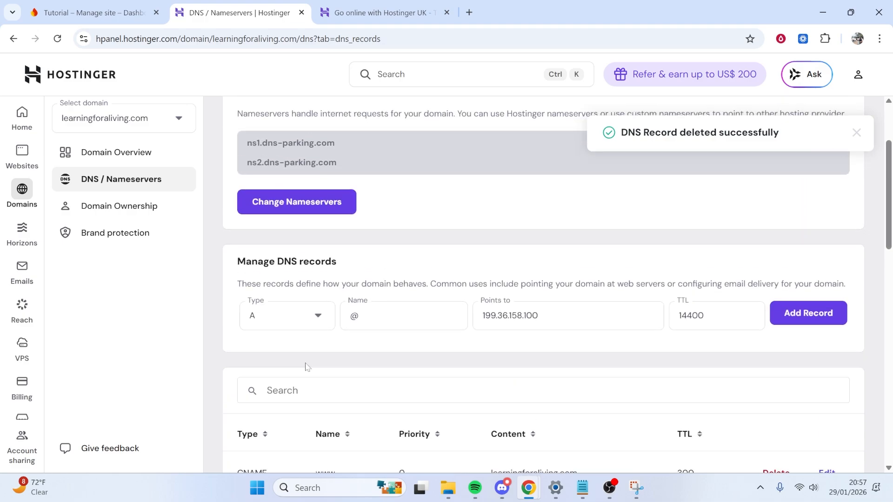
click(104, 14)
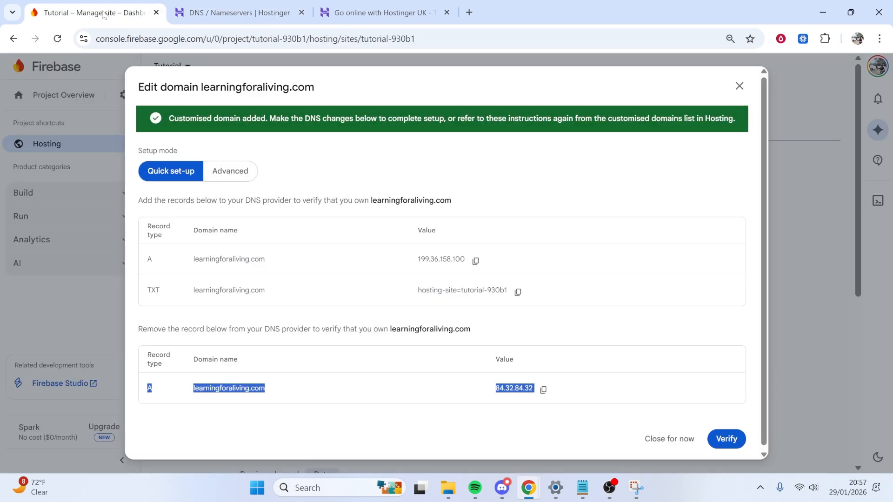
drag(158, 263, 469, 262)
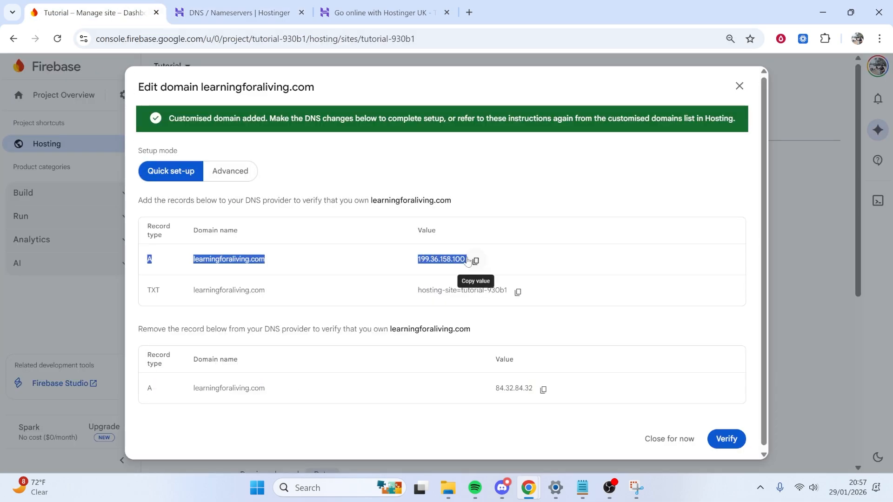
click(235, 13)
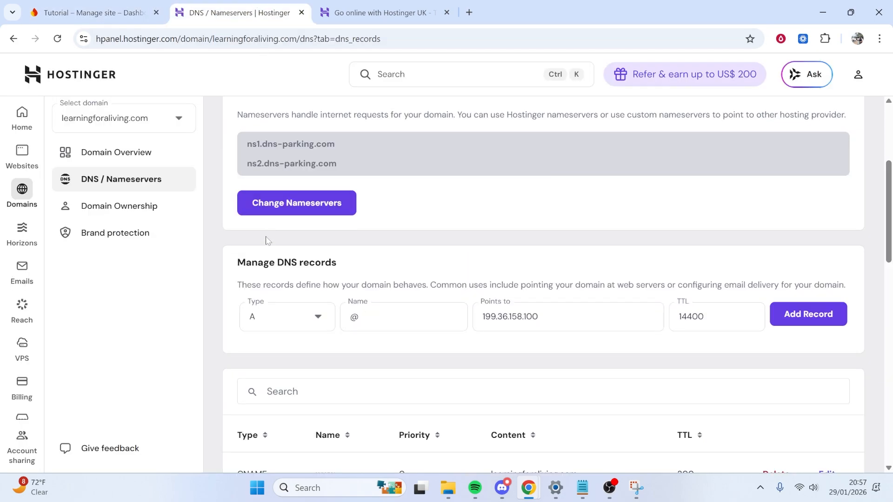
click(800, 320)
drag(622, 139, 785, 138)
click(679, 344)
scroll(543, 289, down, 1)
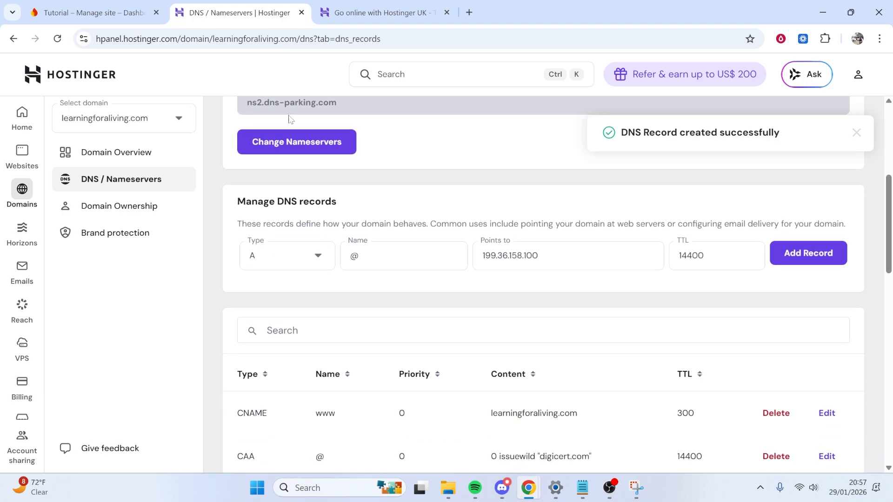
Step: Copy the required TXT record's value, hosting-site=tutorial-930b1, from the Firebase domain setup
click(93, 13)
drag(170, 292, 156, 290)
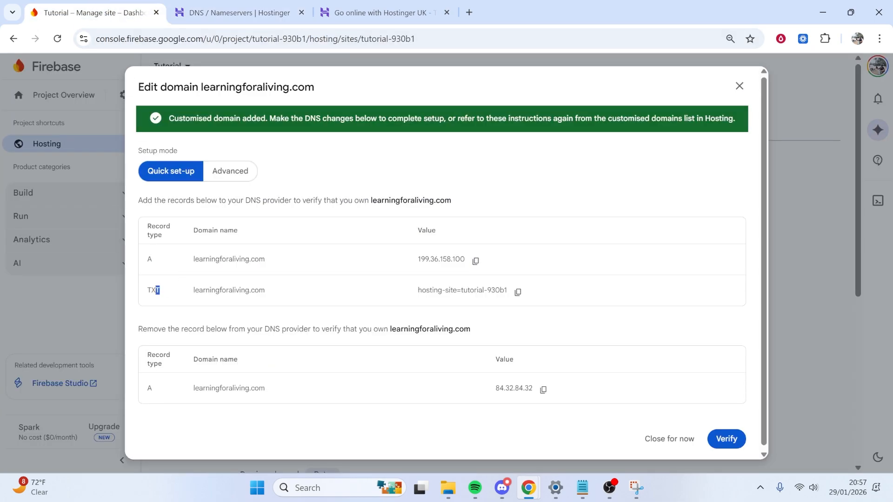
click(161, 297)
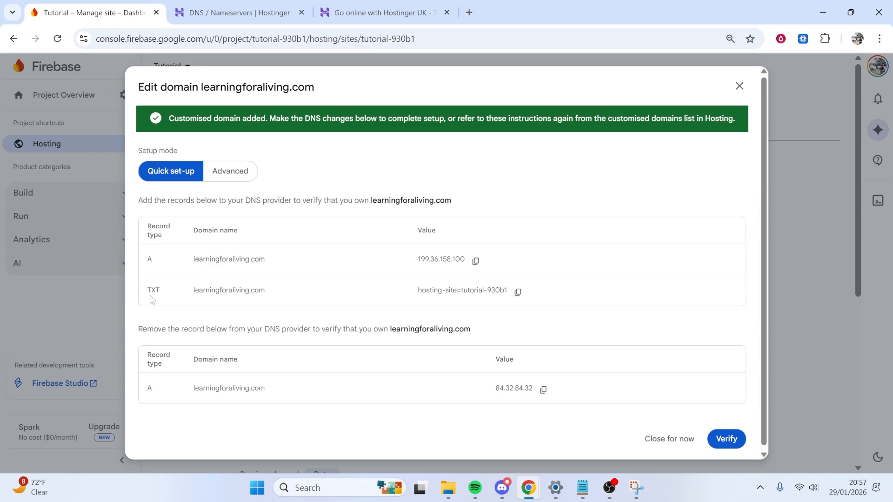
click(518, 292)
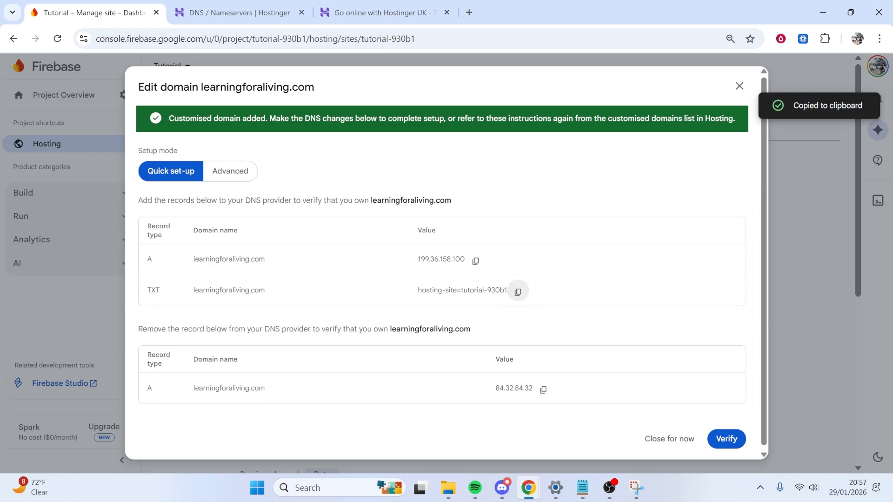
Step: Add a TXT record in Hostinger with name @, value hosting-site=tutorial-930b1 and TTL 14400
click(232, 12)
click(313, 256)
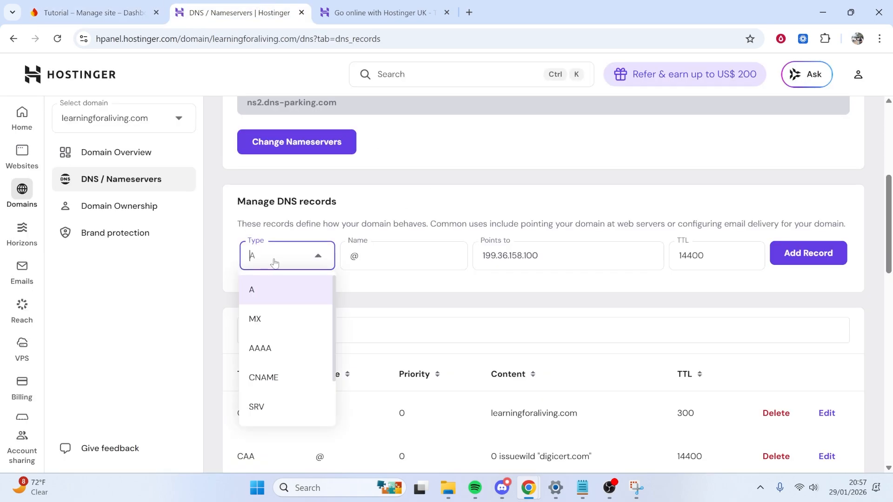
scroll(283, 307, down, 2)
click(269, 377)
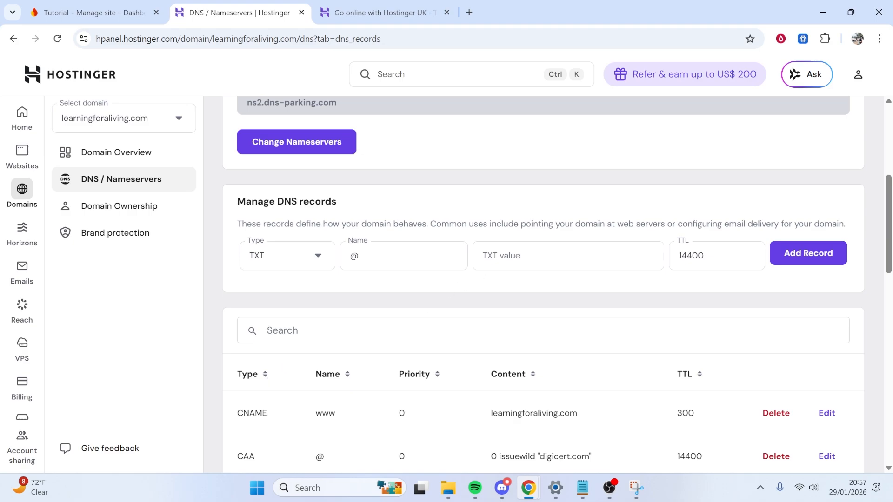
right_click(503, 256)
click(534, 306)
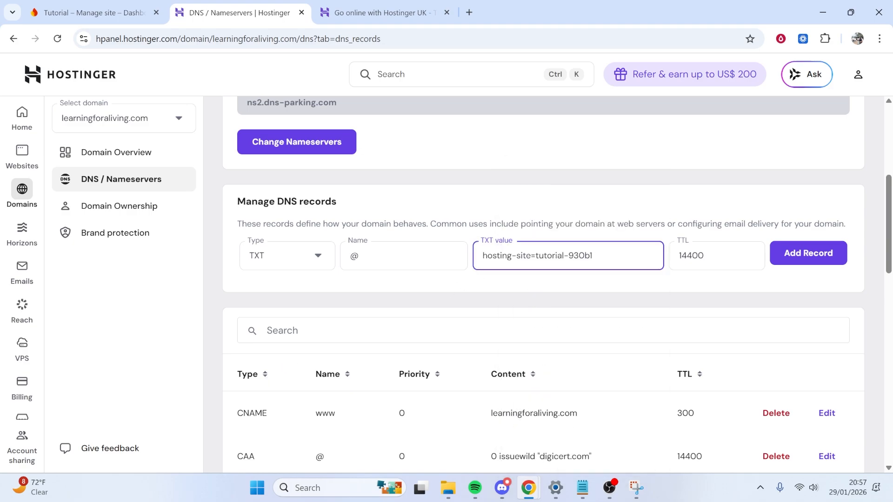
click(408, 256)
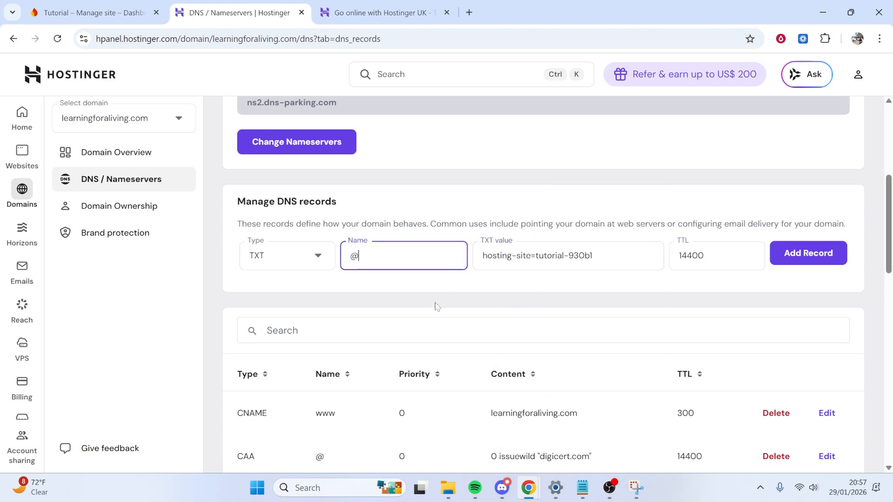
click(801, 254)
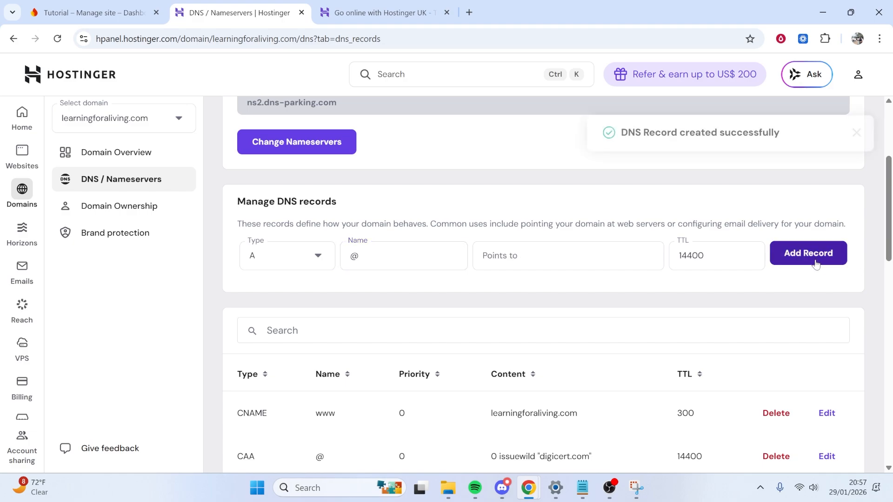
scroll(815, 264, down, 3)
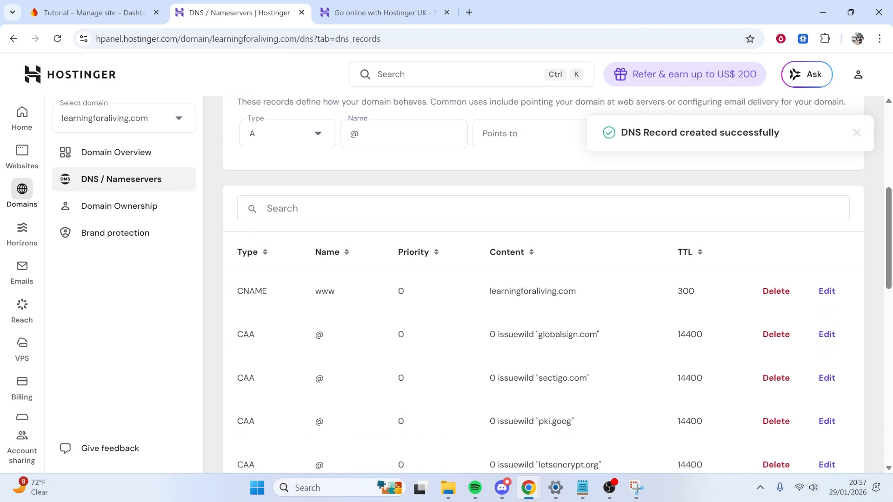
Step: Return to Firebase, review the records to add and remove, and run the verification of learningforaliving.com
click(109, 14)
drag(145, 259, 166, 288)
click(165, 286)
drag(157, 402, 521, 379)
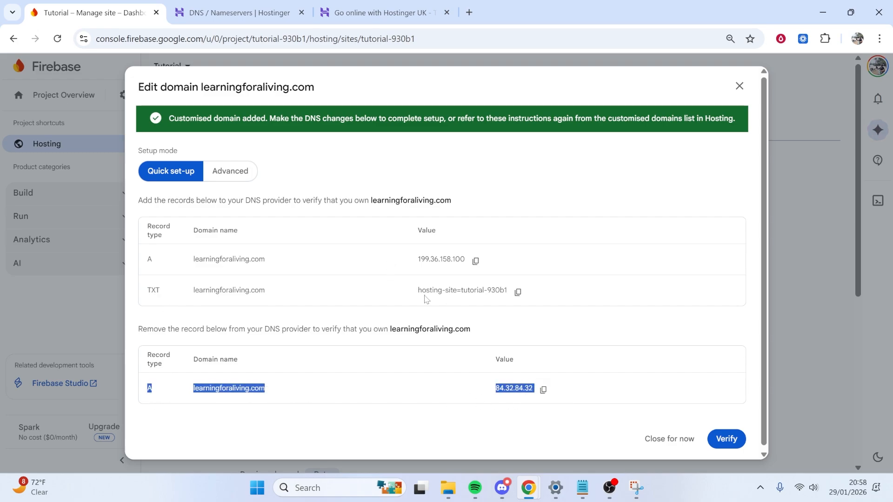
click(442, 181)
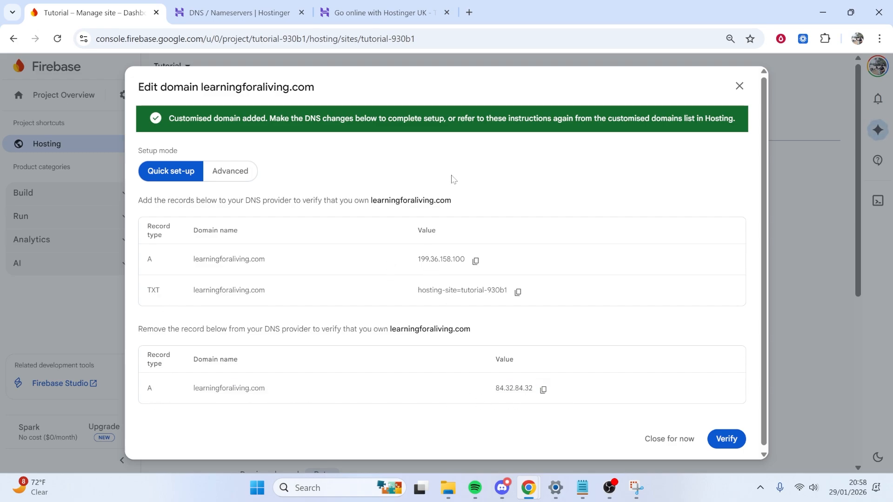
click(722, 439)
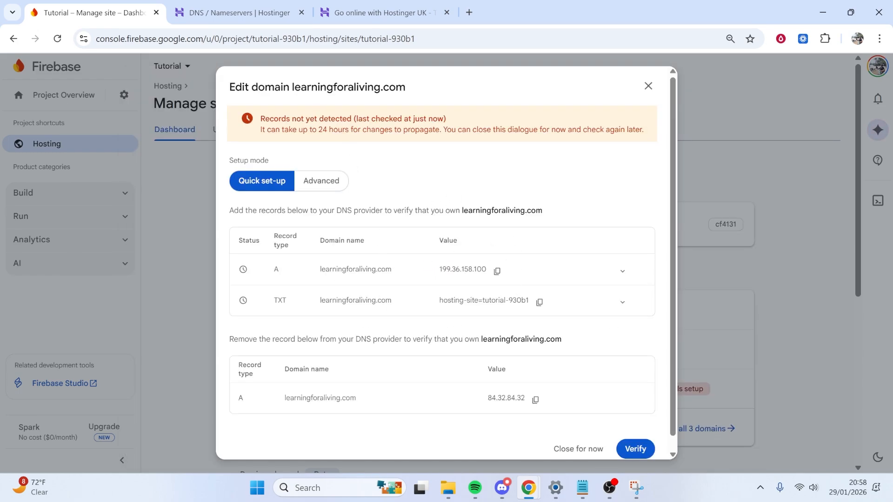
Step: Review the propagation notice and the required A and TXT records, and run the verification of learningforaliving.com again
drag(261, 118, 342, 131)
click(364, 172)
drag(272, 274, 534, 312)
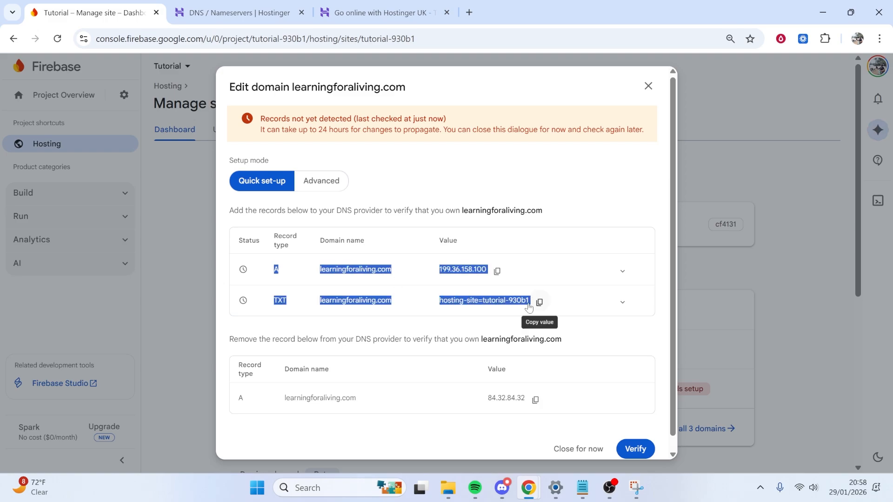
click(512, 195)
scroll(586, 337, down, 1)
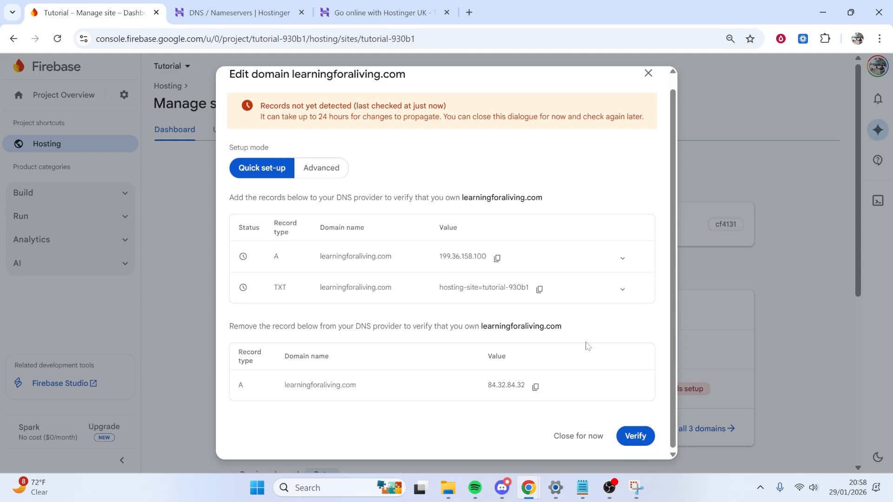
click(634, 435)
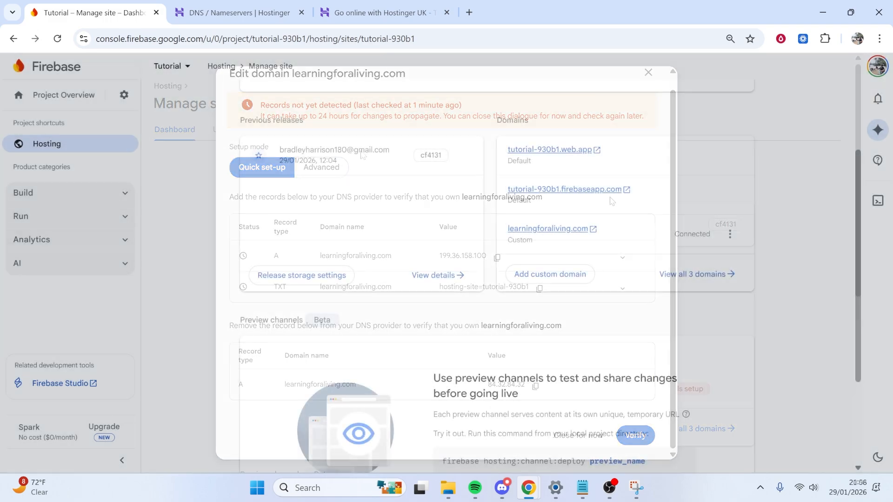
Step: Check the connection status of learningforaliving.com in the site's domain list and open the domain to test the live site
scroll(567, 244, up, 1)
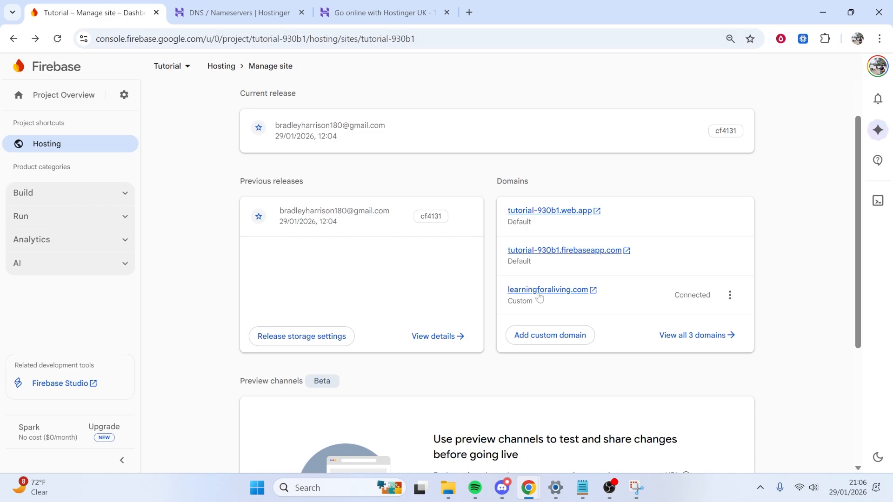
drag(674, 295, 714, 296)
click(702, 297)
drag(672, 300, 714, 296)
click(713, 296)
drag(713, 299, 674, 298)
click(673, 297)
drag(674, 297, 713, 299)
click(661, 295)
click(548, 291)
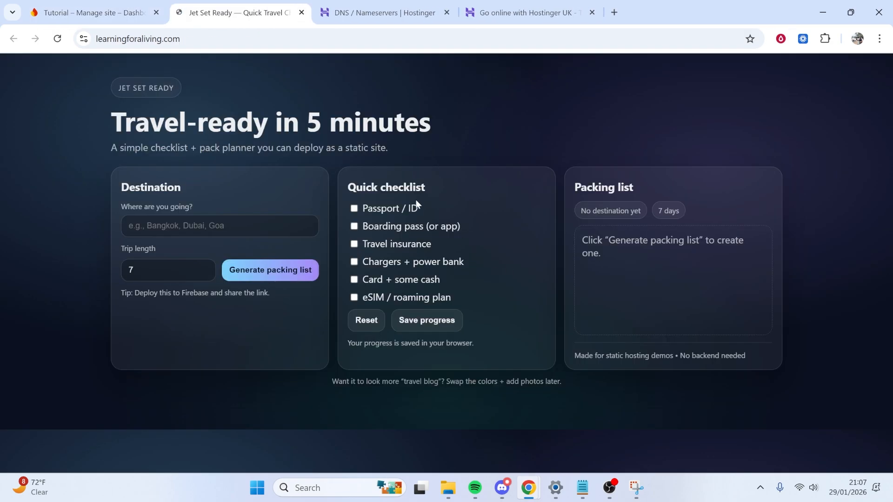
click(302, 12)
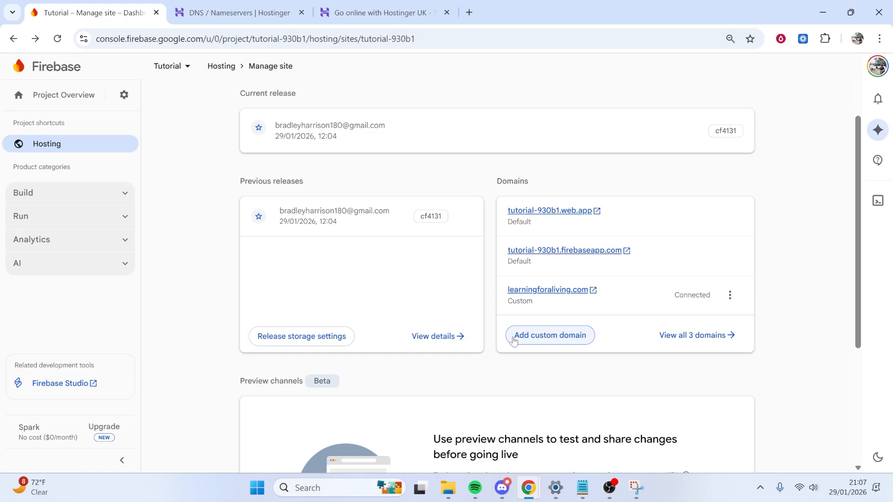
Step: Start adding the www version of the domain as another custom domain of the hosting site
click(549, 344)
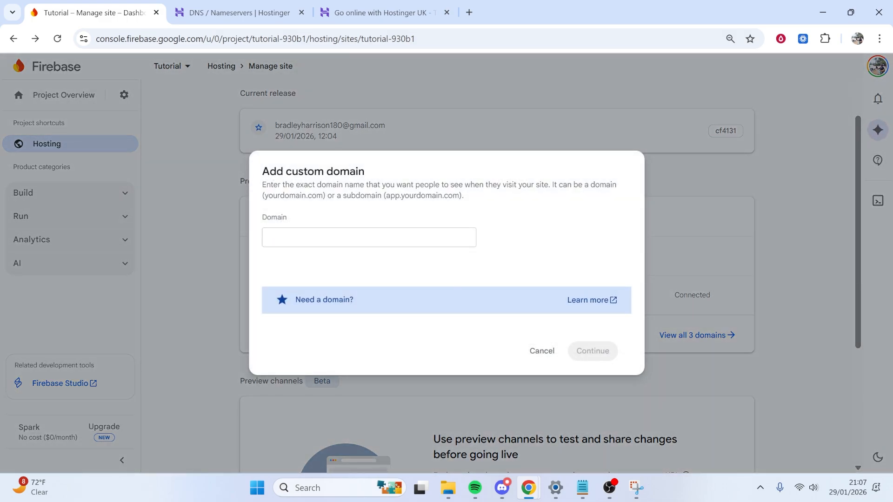
click(369, 238)
text(w)
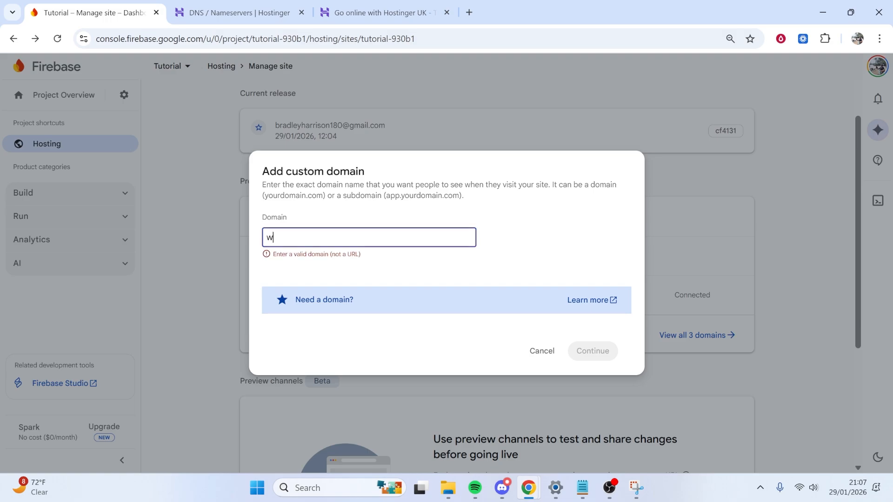
text(ww.)
text(l)
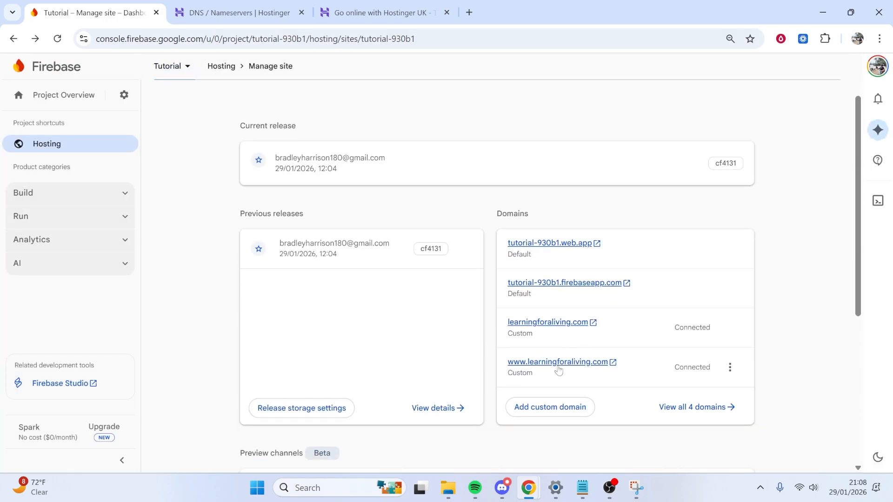
click(538, 410)
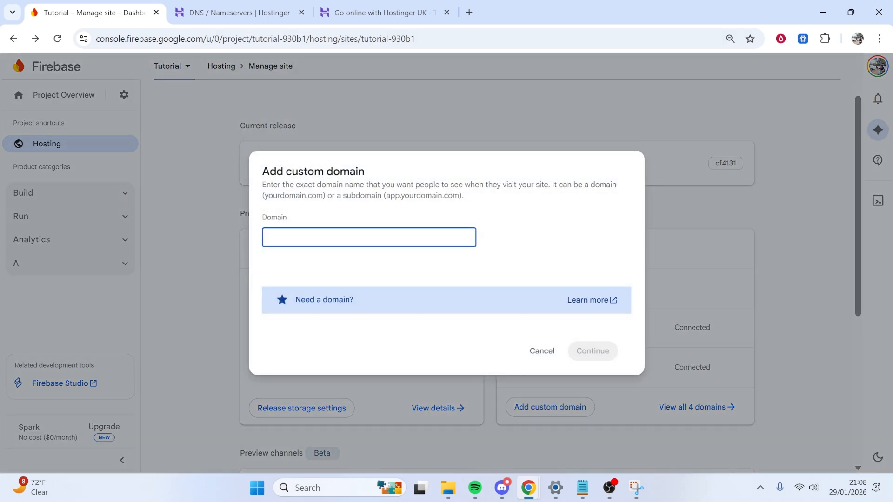
text(www.learningforliving.co)
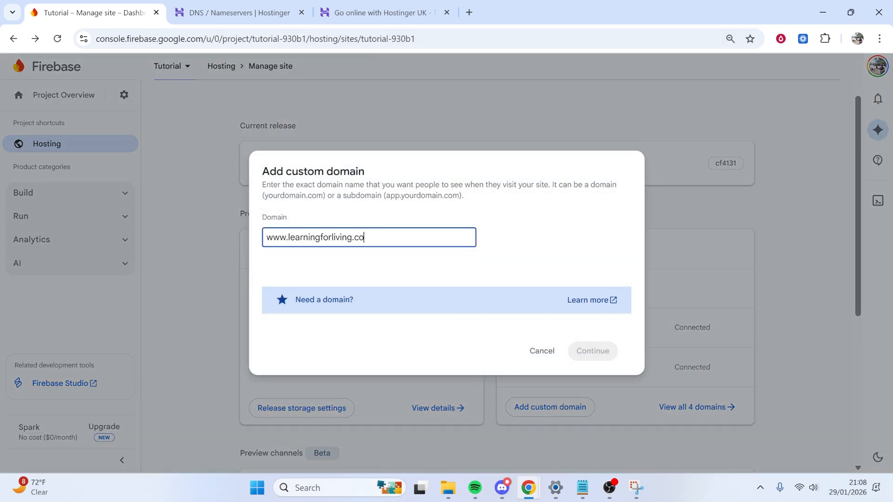
text(m)
click(593, 355)
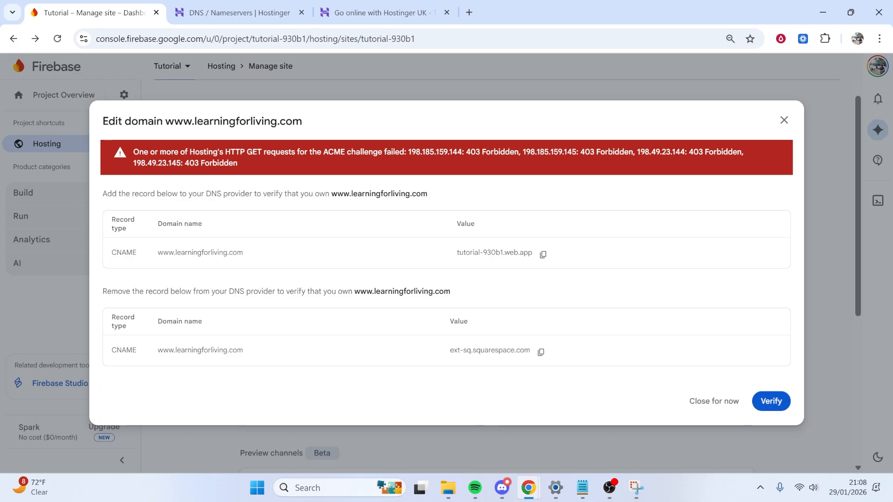
drag(111, 253, 229, 255)
click(149, 256)
click(230, 255)
drag(166, 122, 195, 122)
click(145, 225)
drag(140, 254, 112, 255)
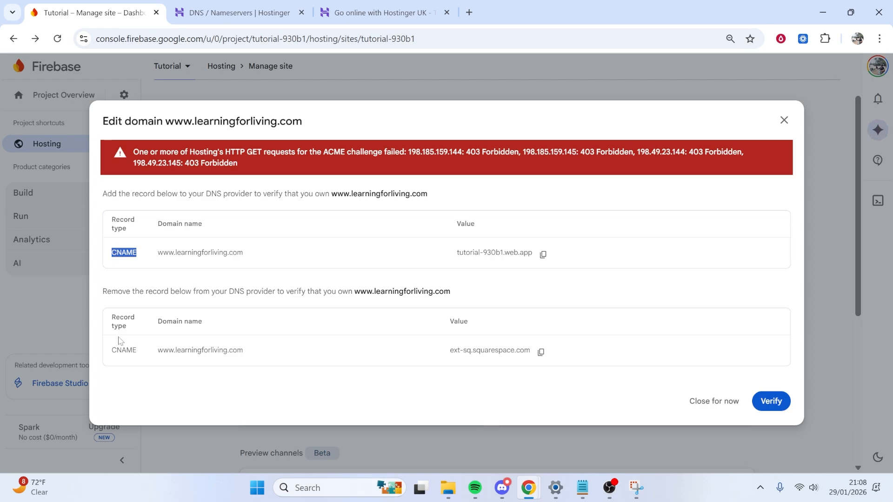
drag(112, 350, 140, 352)
click(146, 356)
drag(449, 349, 532, 353)
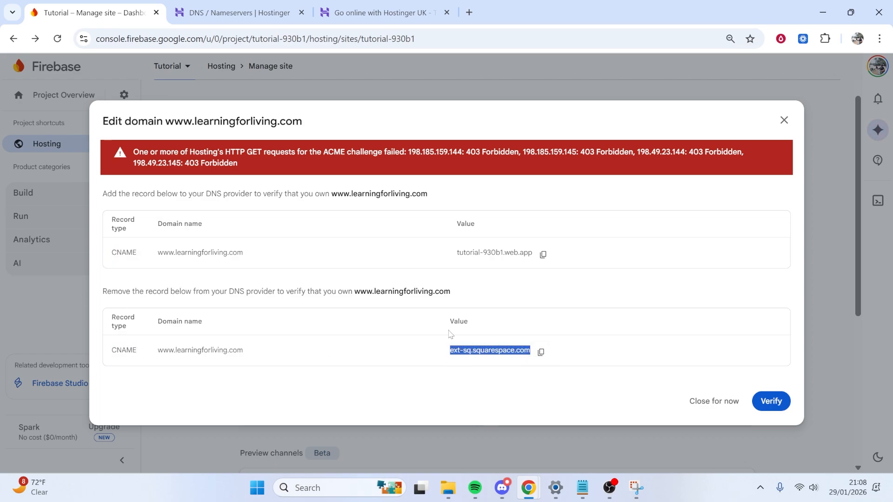
click(233, 263)
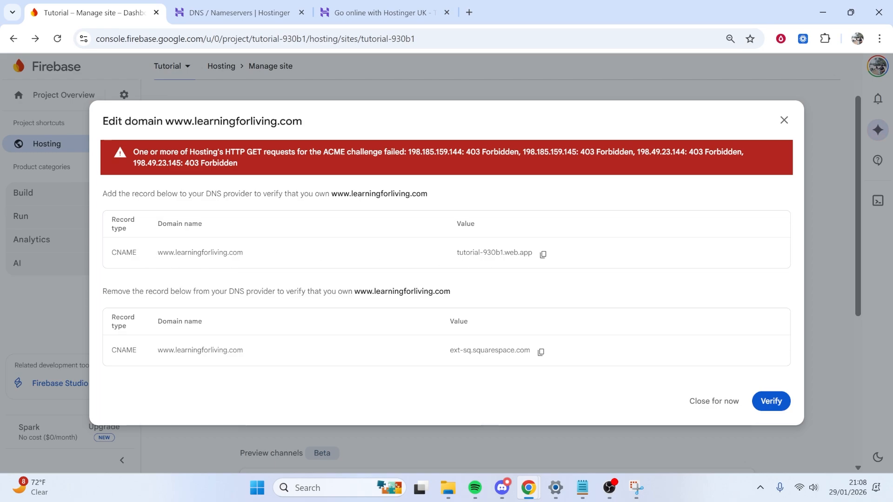
Step: Copy the CNAME value from Firebase and add a CNAME record in Hostinger with name www, target tutorial-930b1.web.app and TTL 14400
click(543, 254)
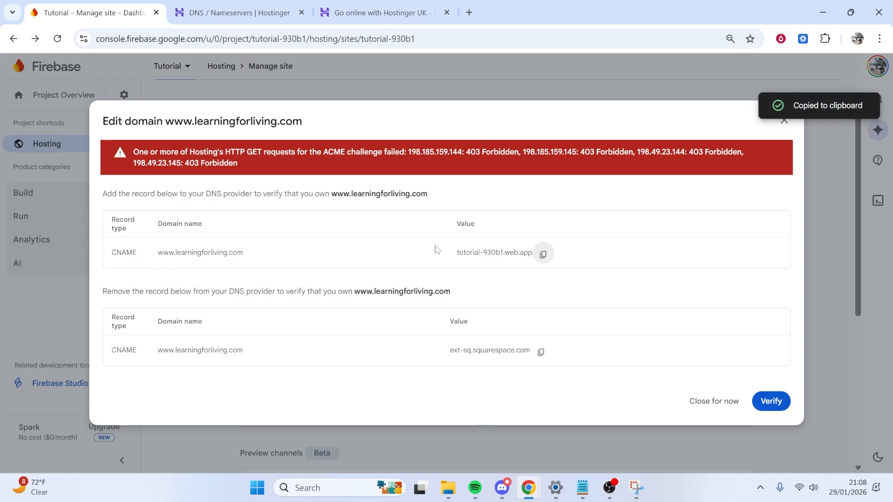
click(266, 7)
scroll(388, 177, up, 3)
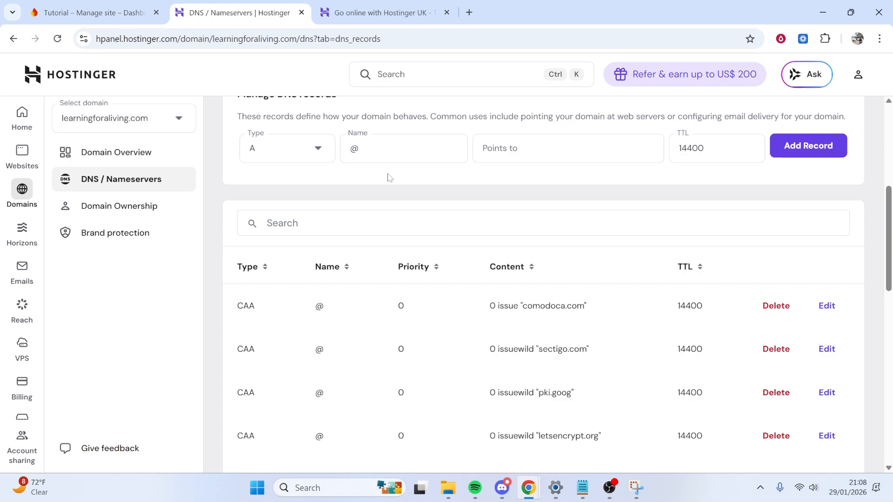
click(279, 217)
click(265, 330)
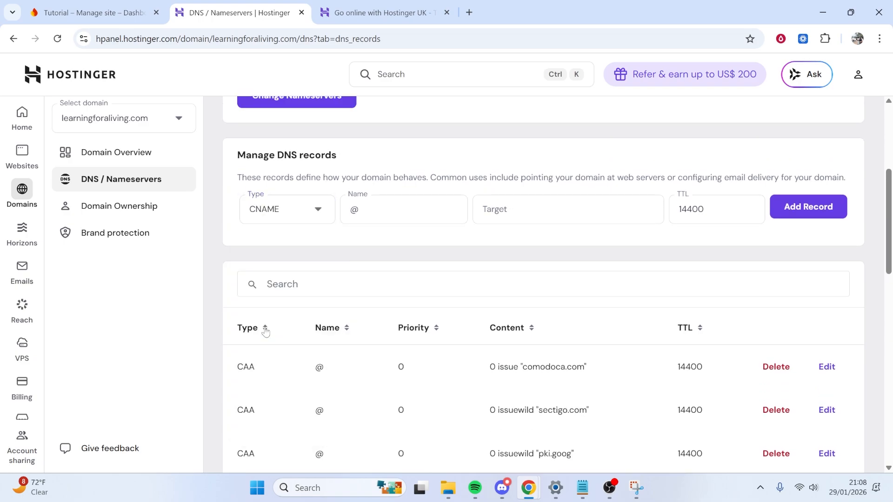
click(383, 210)
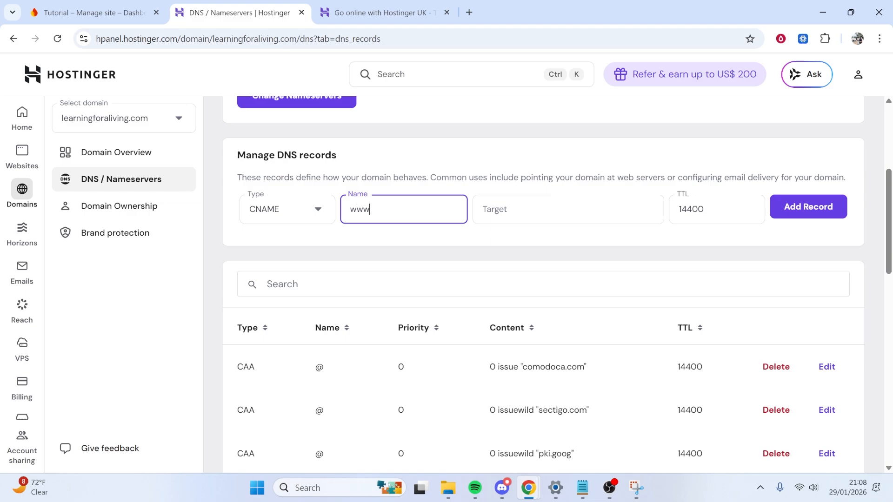
click(526, 215)
right_click(526, 215)
click(566, 307)
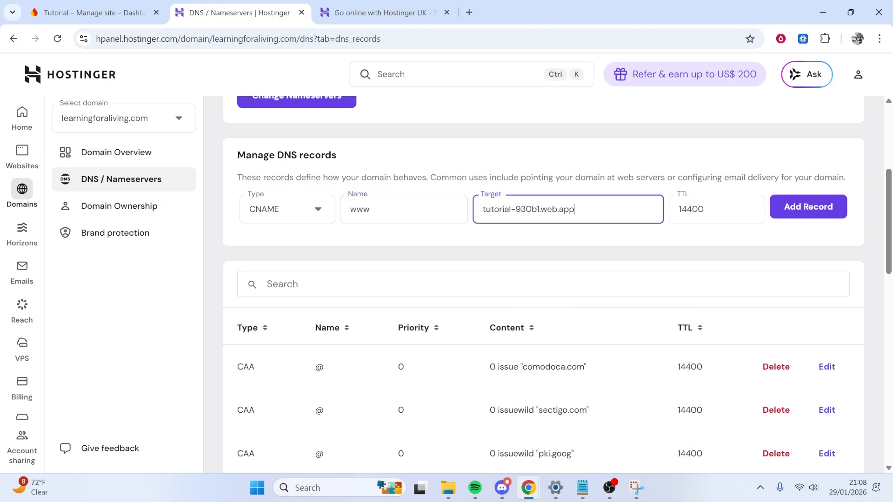
click(800, 207)
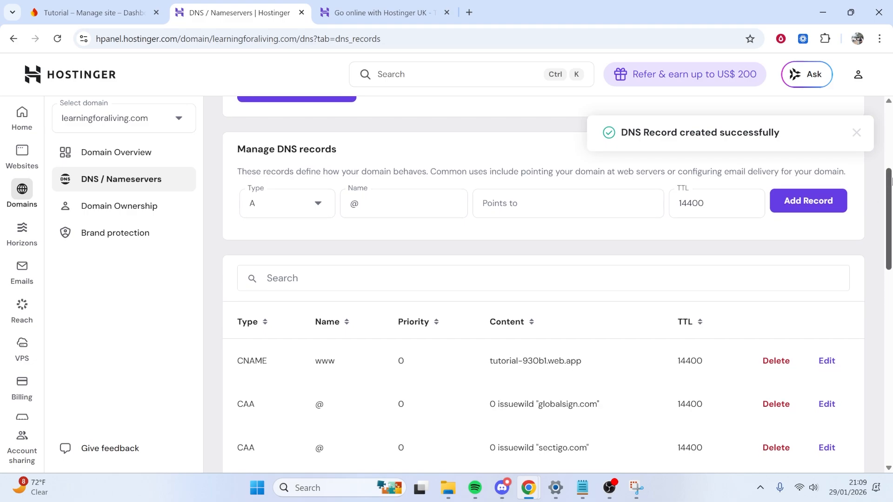
drag(889, 186, 891, 269)
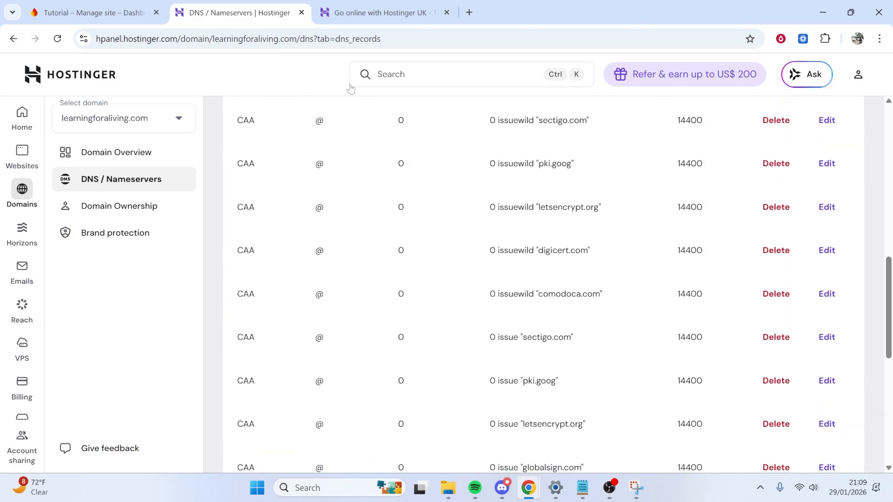
click(102, 7)
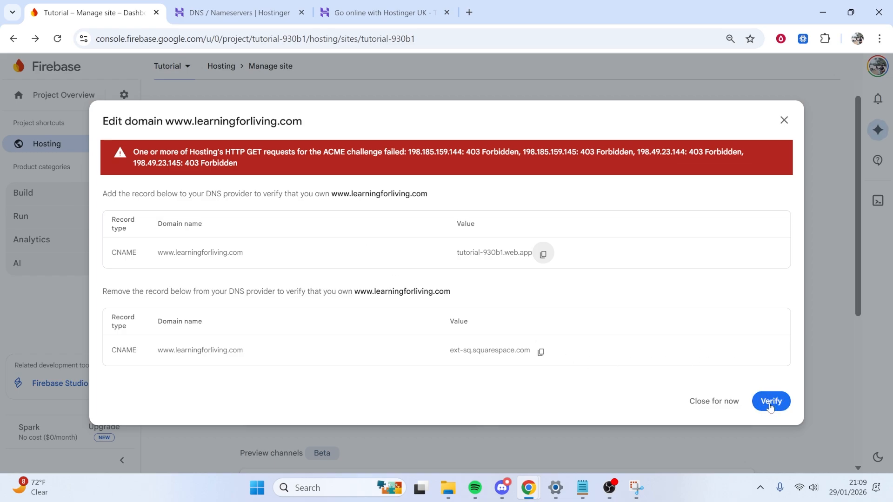
click(737, 409)
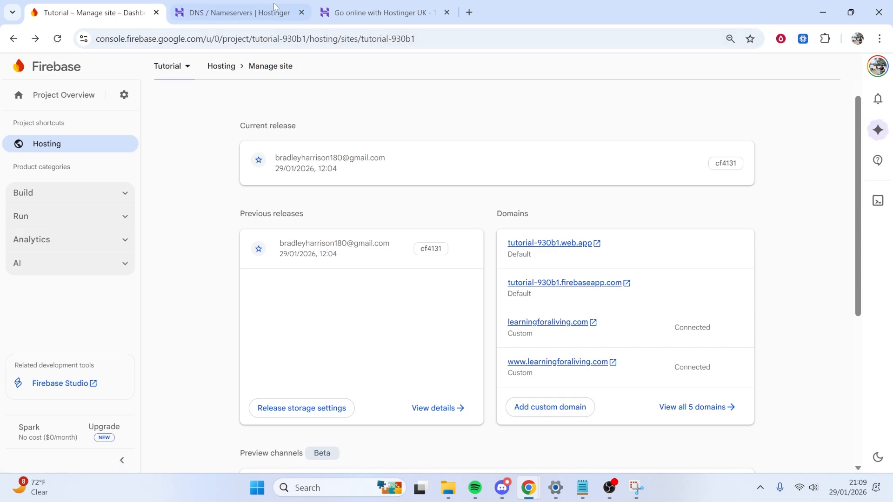
click(232, 7)
scroll(395, 190, up, 5)
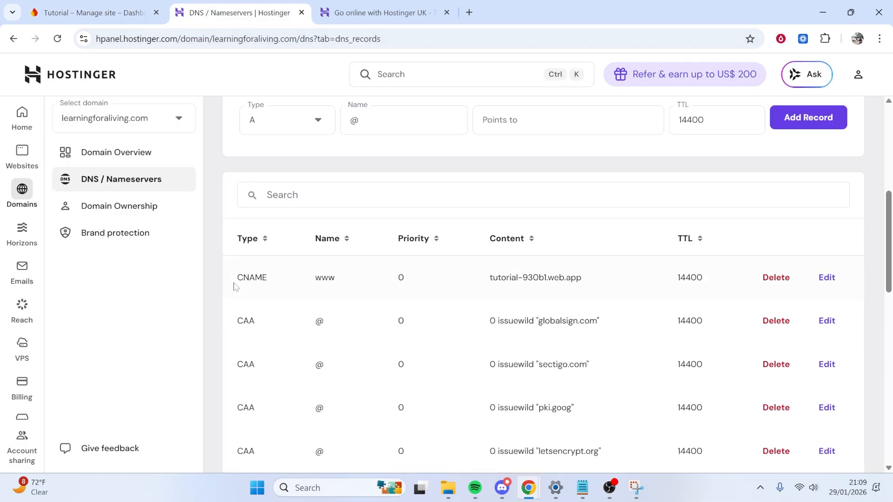
click(113, 8)
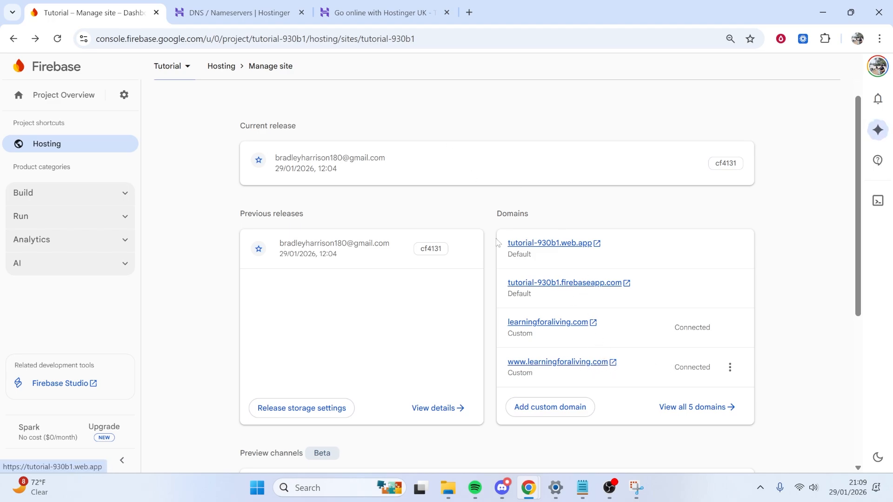
click(534, 362)
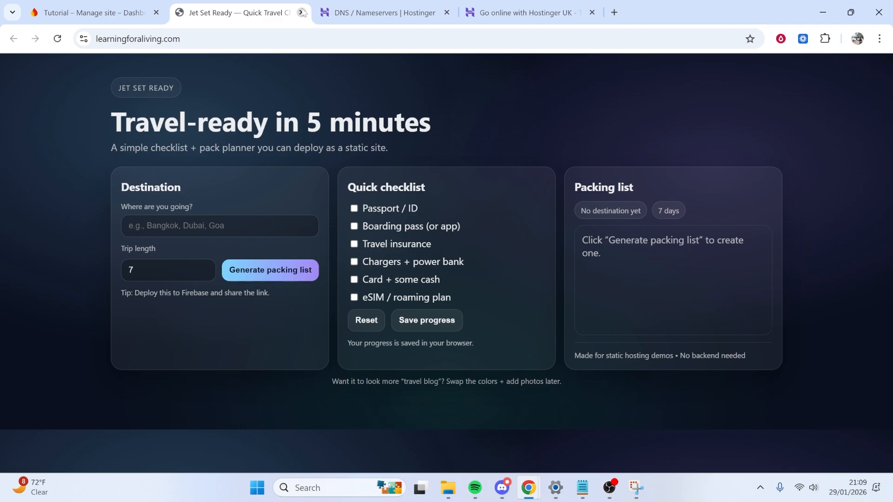
key(ctrl+w)
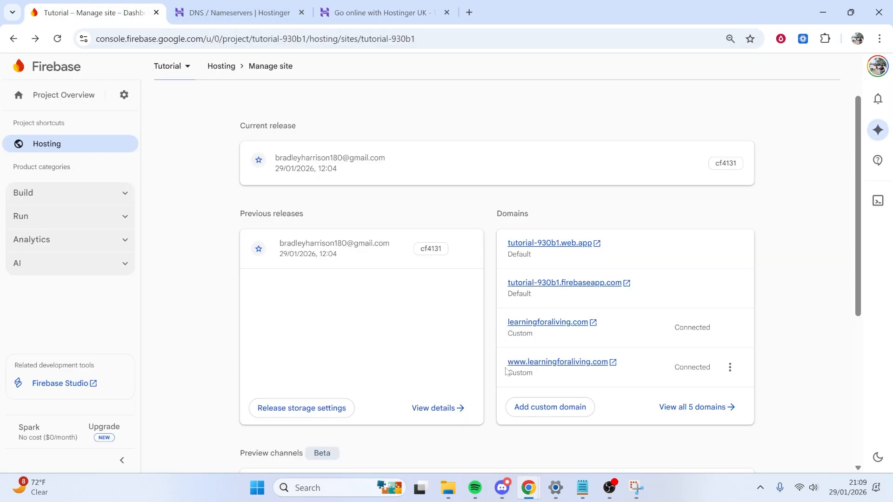